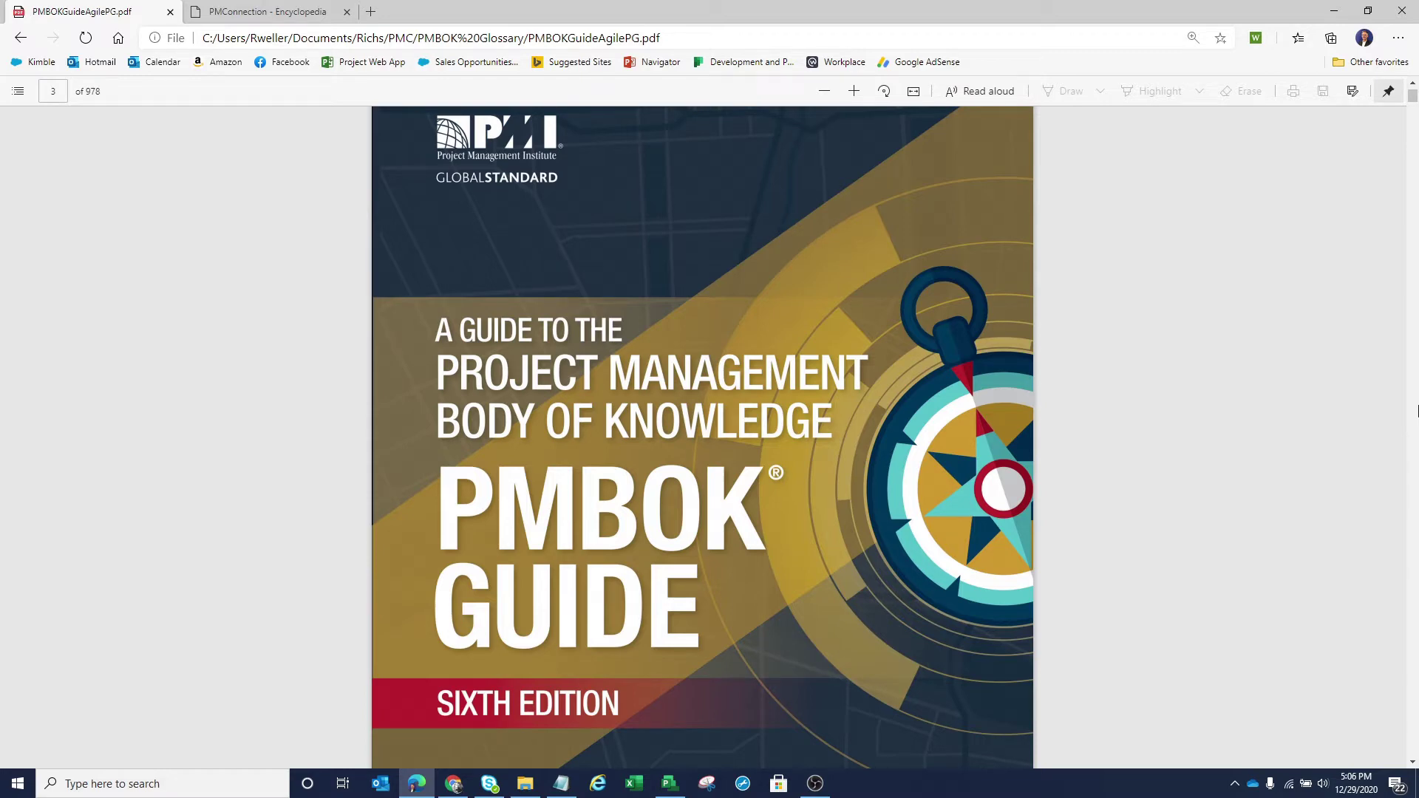
Step: Search the PMBOK Guide PDF for 'resource optimiz', landing on page 213's Figure 6-1
key(ctrl+f)
key(Return)
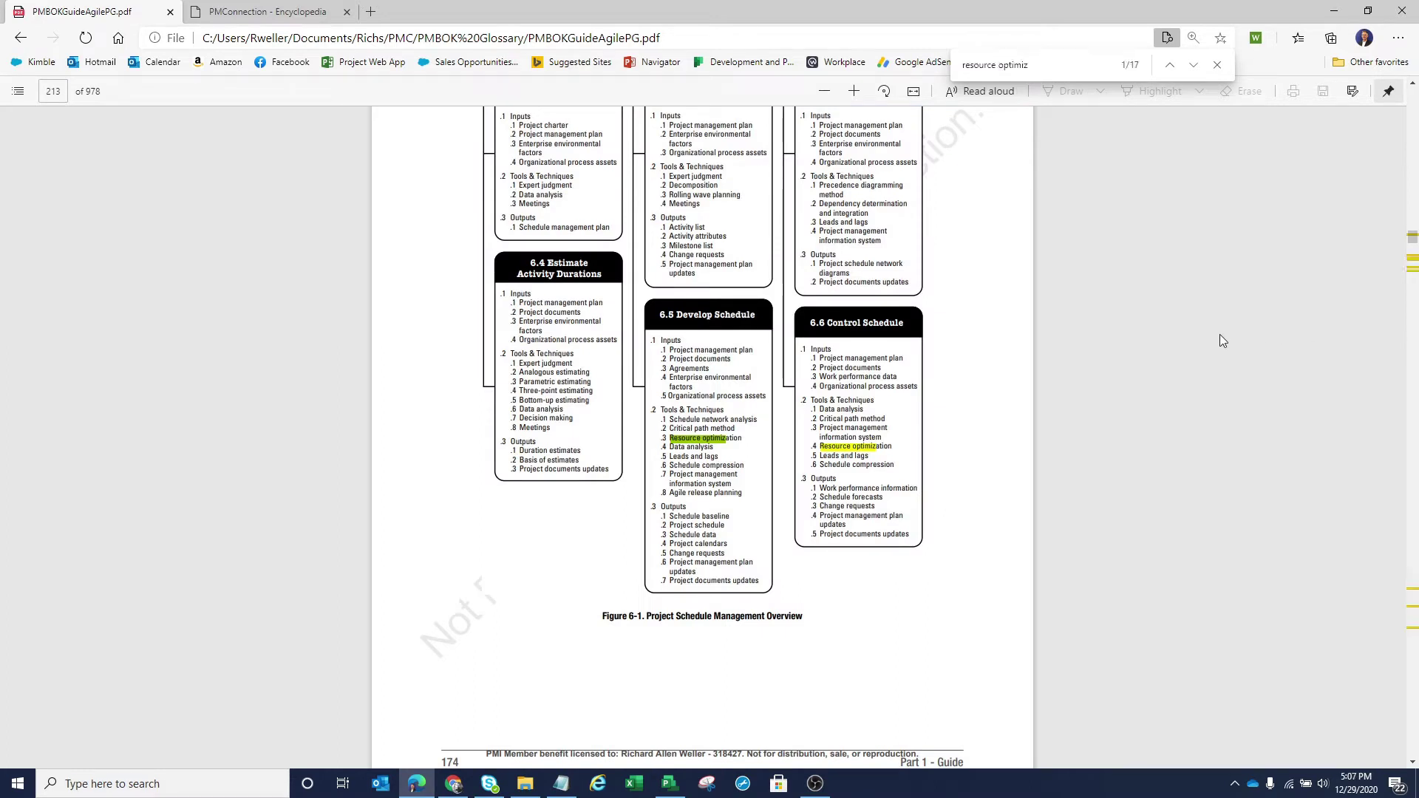
scroll(1032, 405, up, 2)
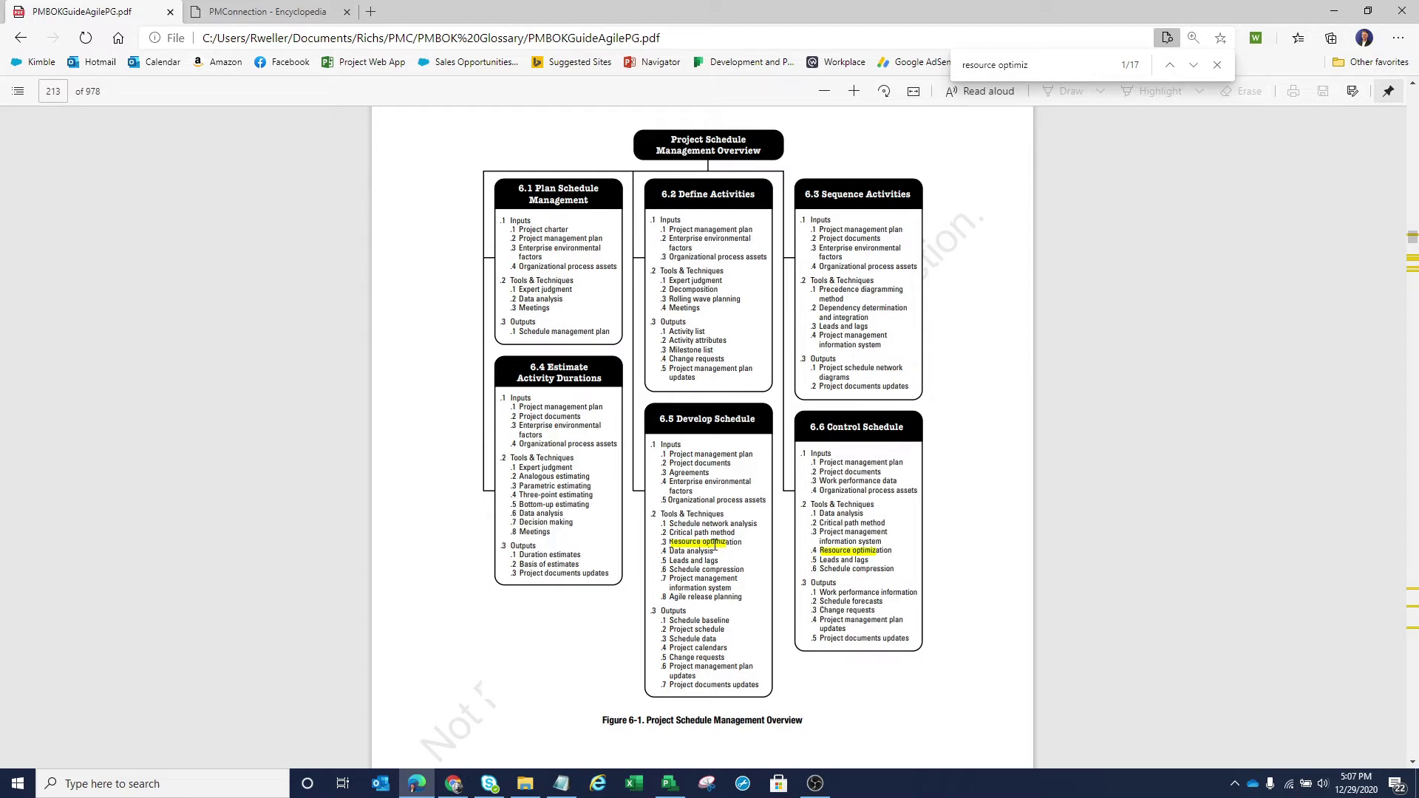
Step: Step through the 'resource optimiz' matches to the one on page 250
click(1194, 73)
click(1194, 73)
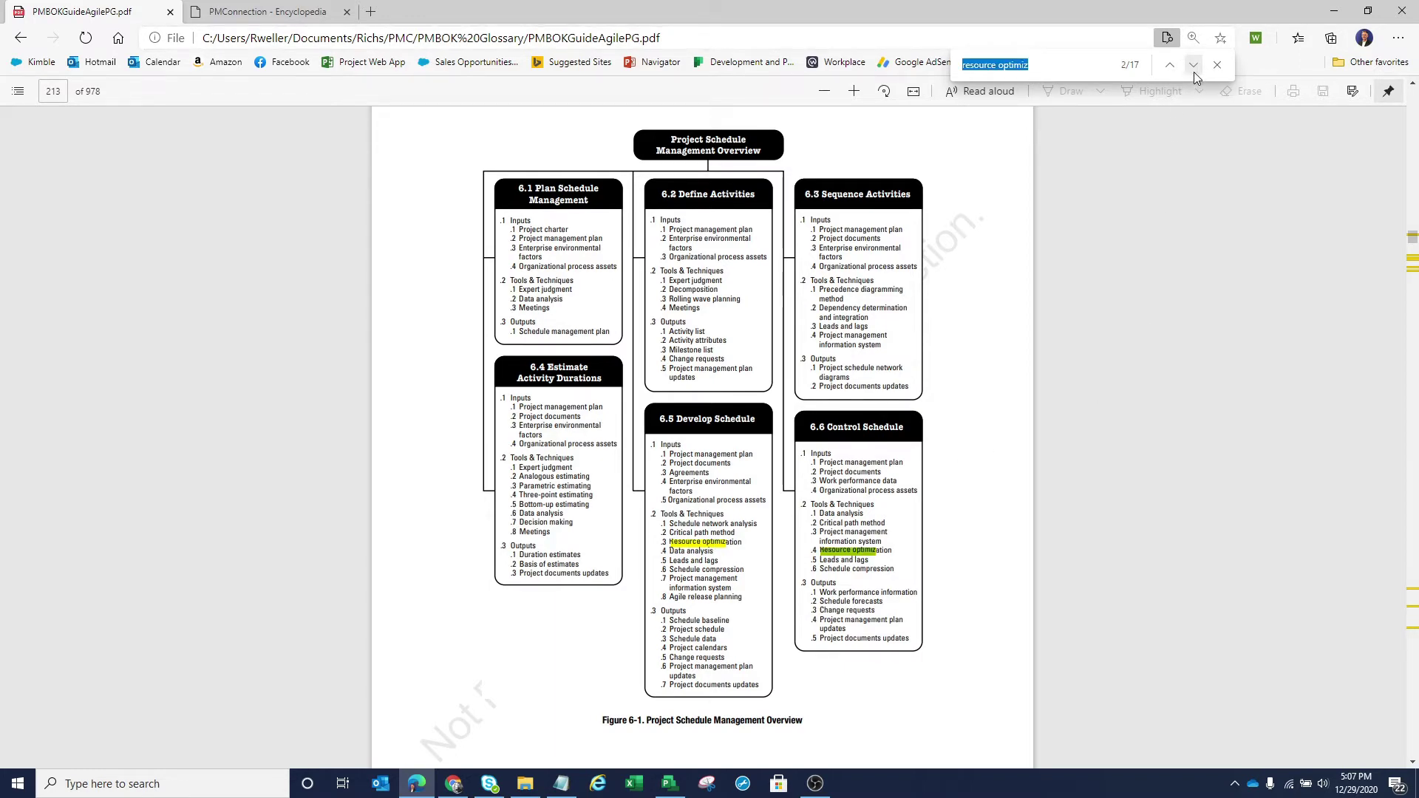
click(1194, 72)
click(1194, 72)
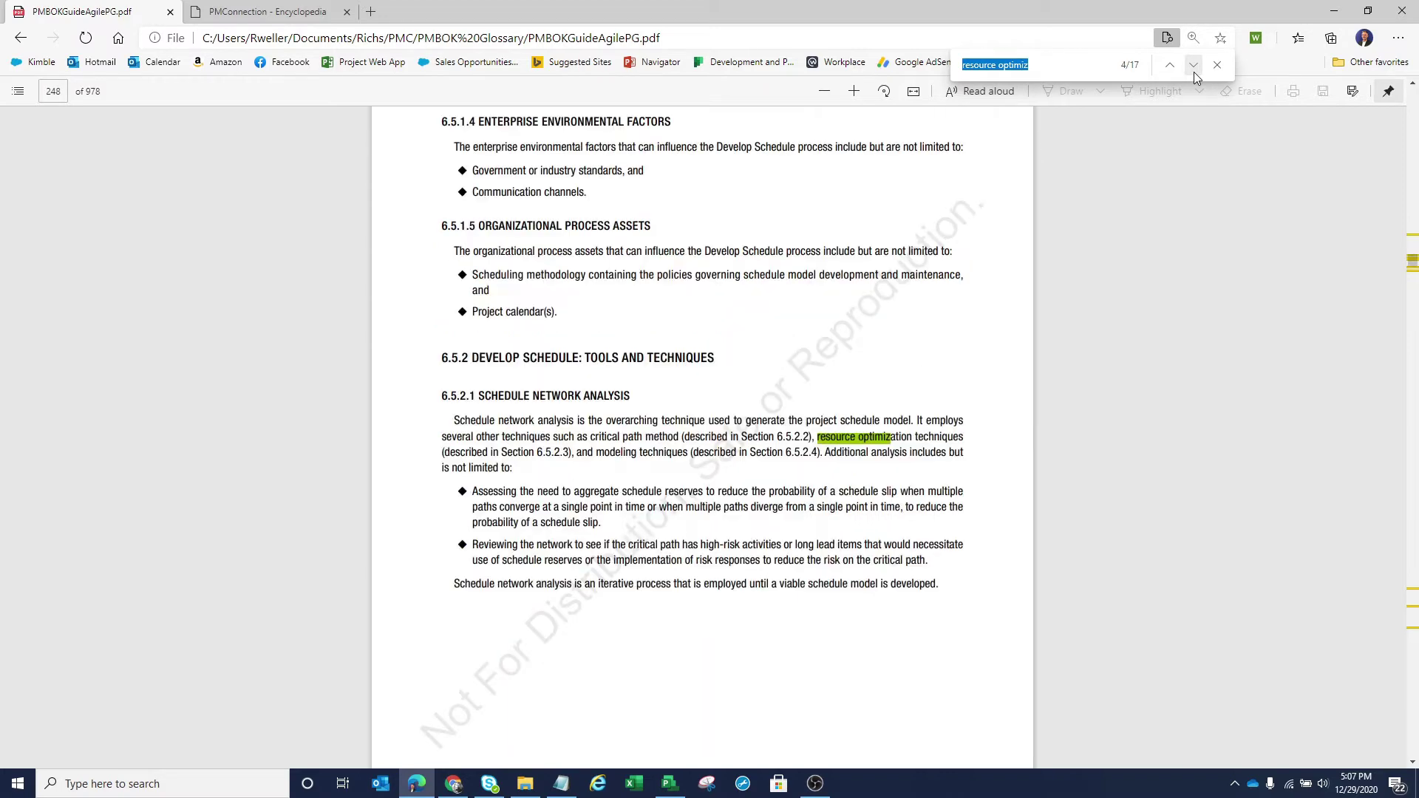
click(1194, 72)
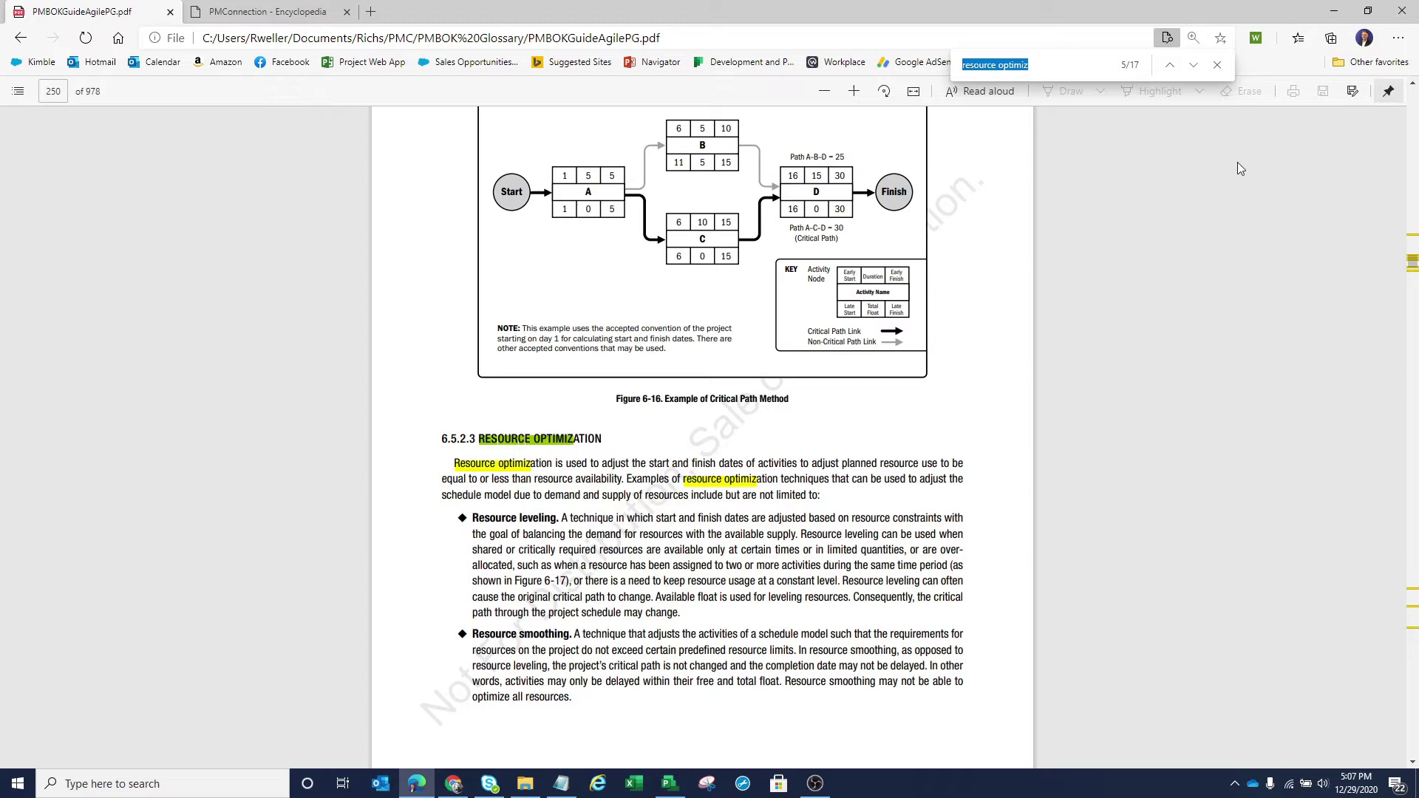
click(1193, 65)
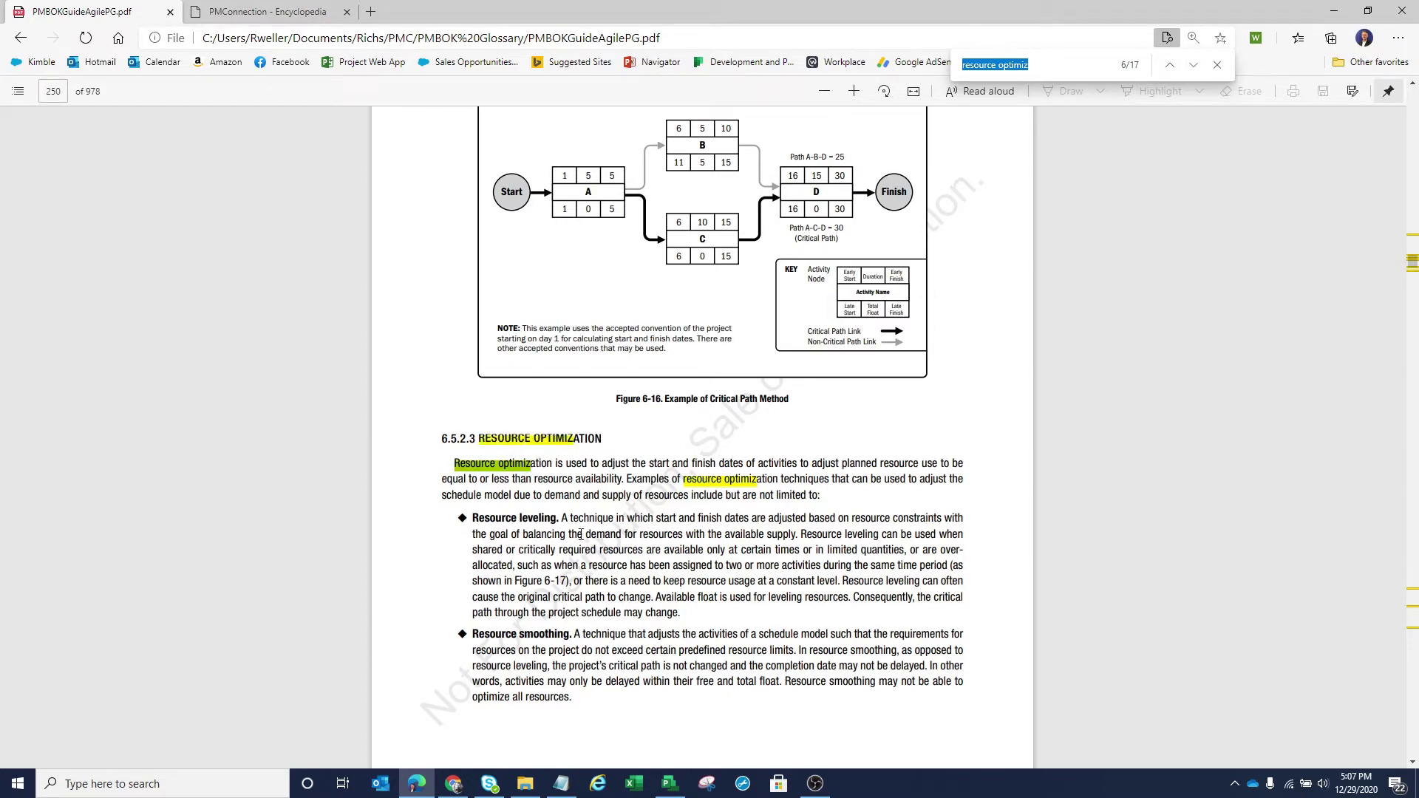
Step: Clear the search highlights and zoom into section 6.5.2.3 Resource Optimization
click(1219, 65)
ctrl+scroll(578, 497, up, 1)
ctrl+scroll(578, 498, up, 1)
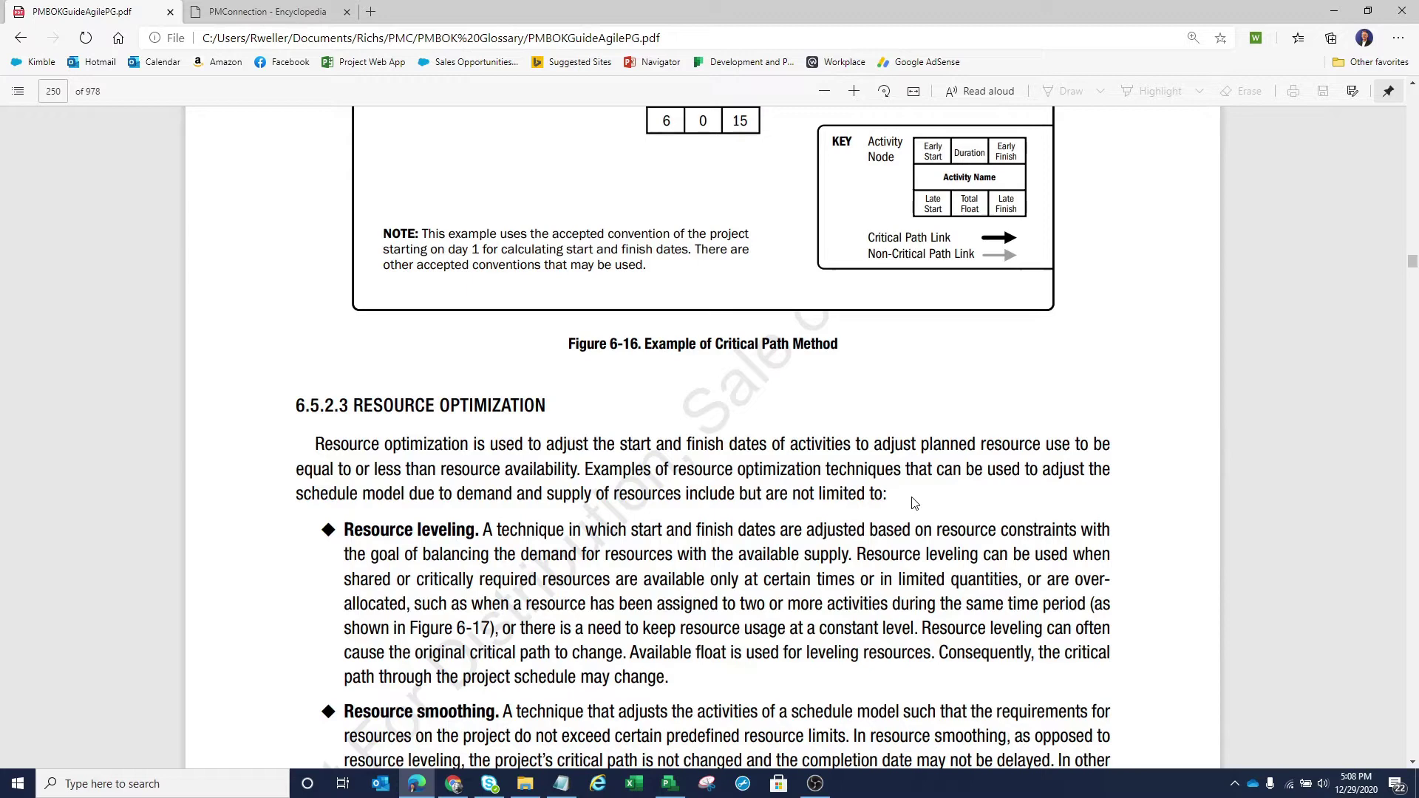
scroll(436, 519, down, 2)
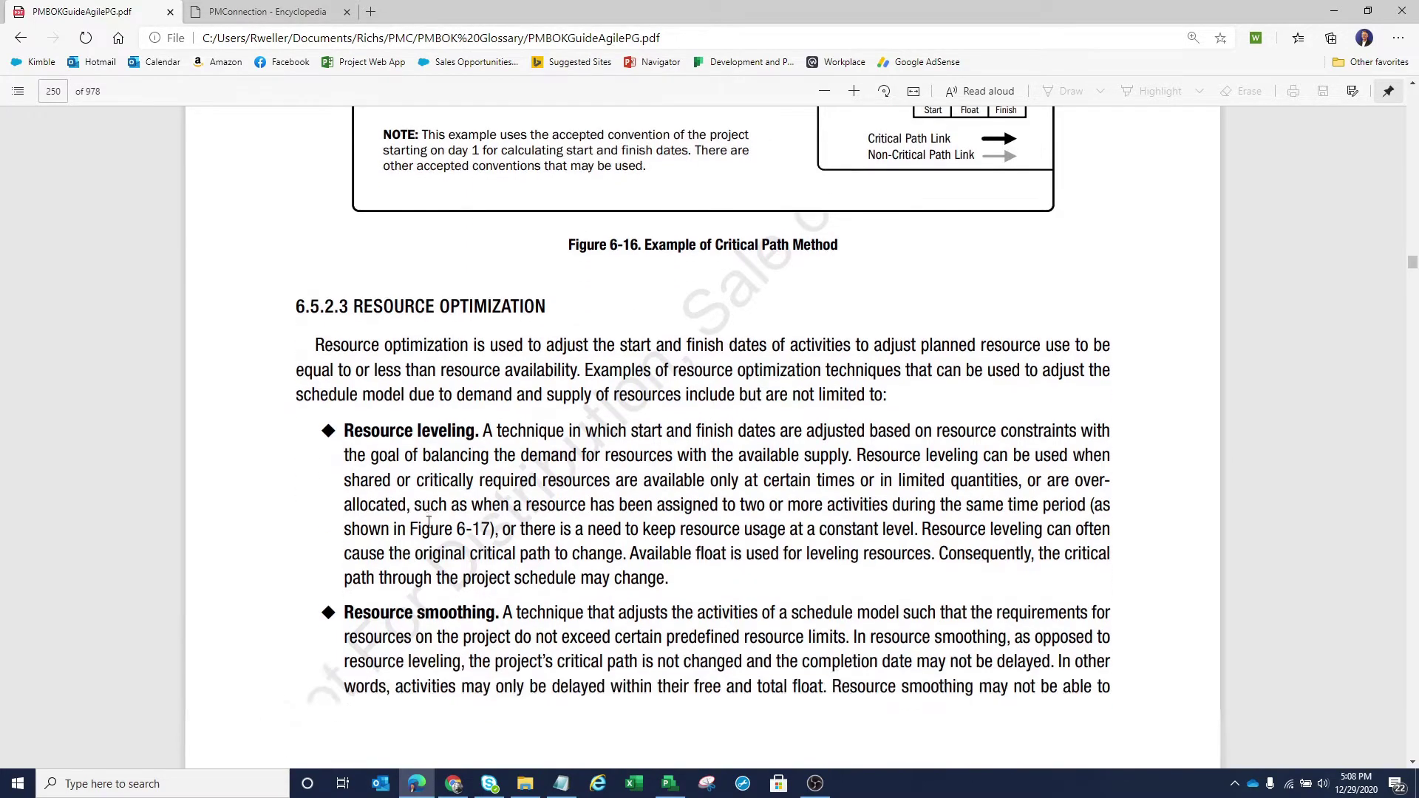
scroll(435, 447, up, 2)
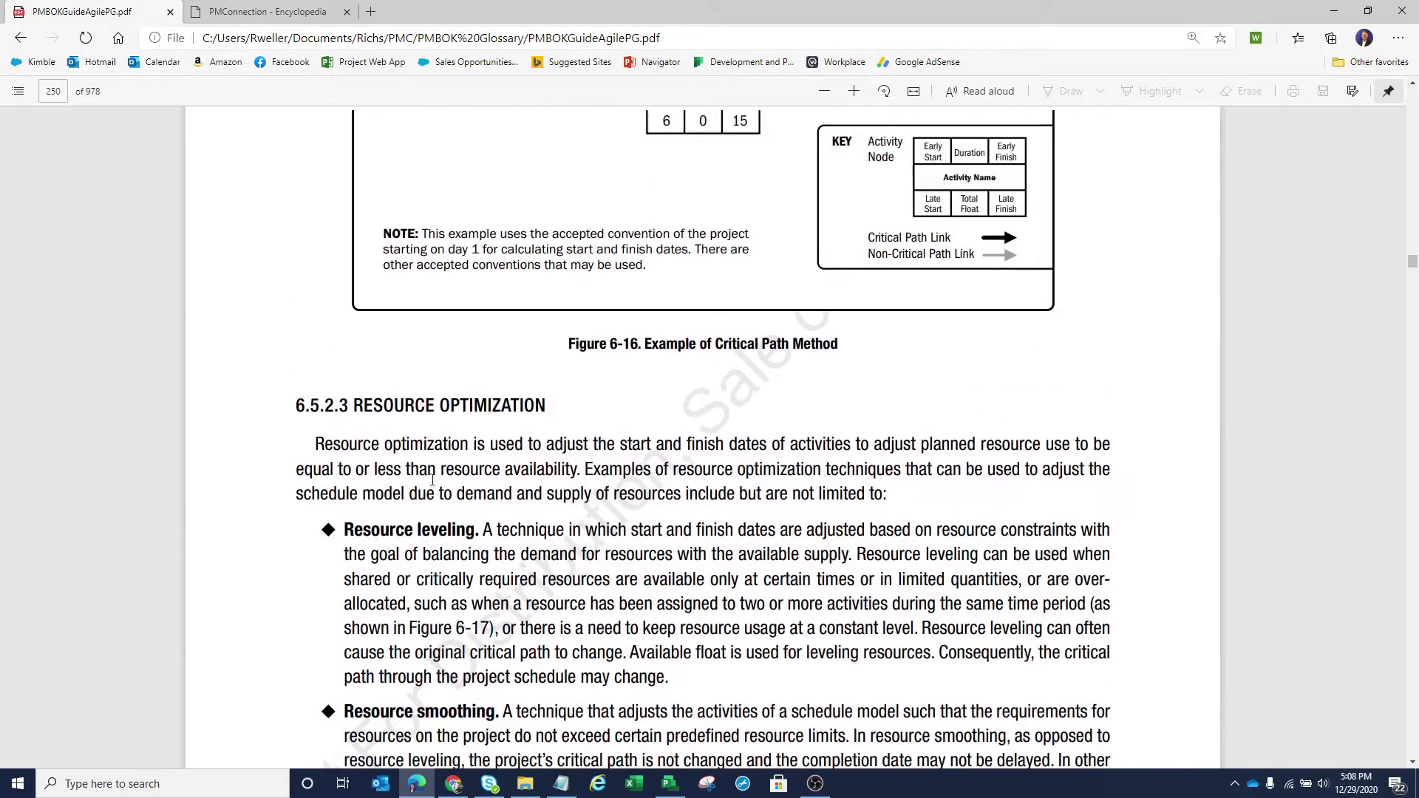
scroll(458, 456, down, 2)
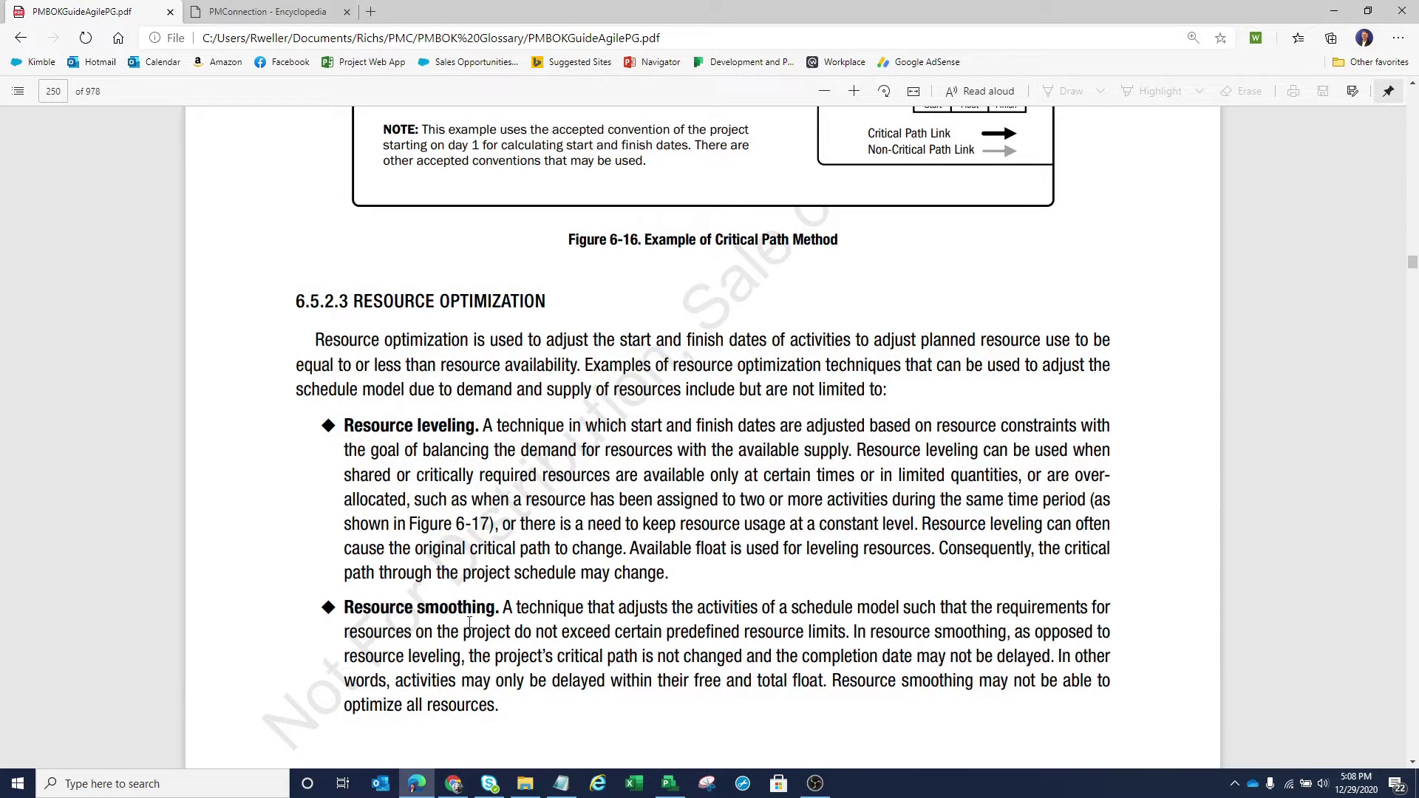
Step: Read the Resource Leveling definition in PMConnection's R glossary, then return to Sample Project
click(288, 16)
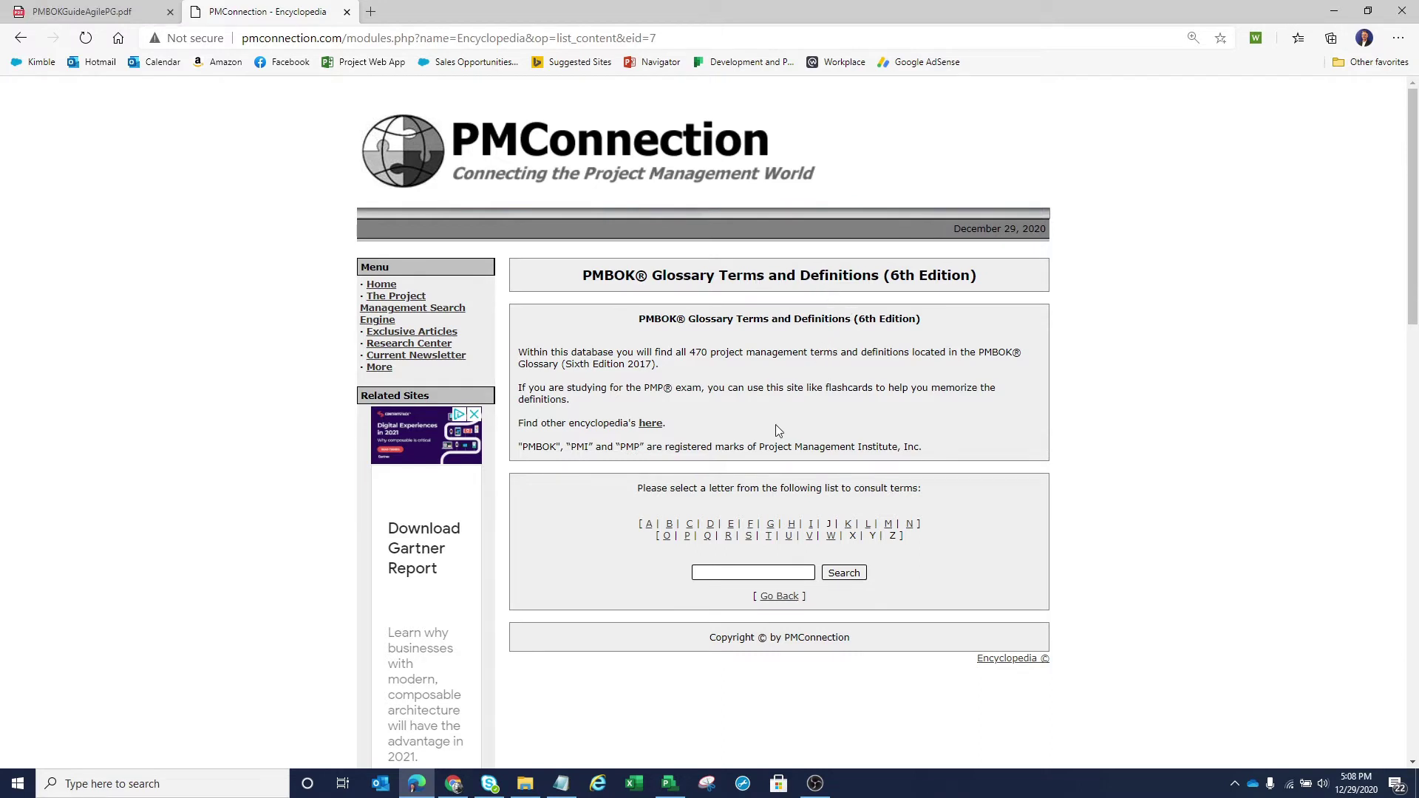
click(728, 543)
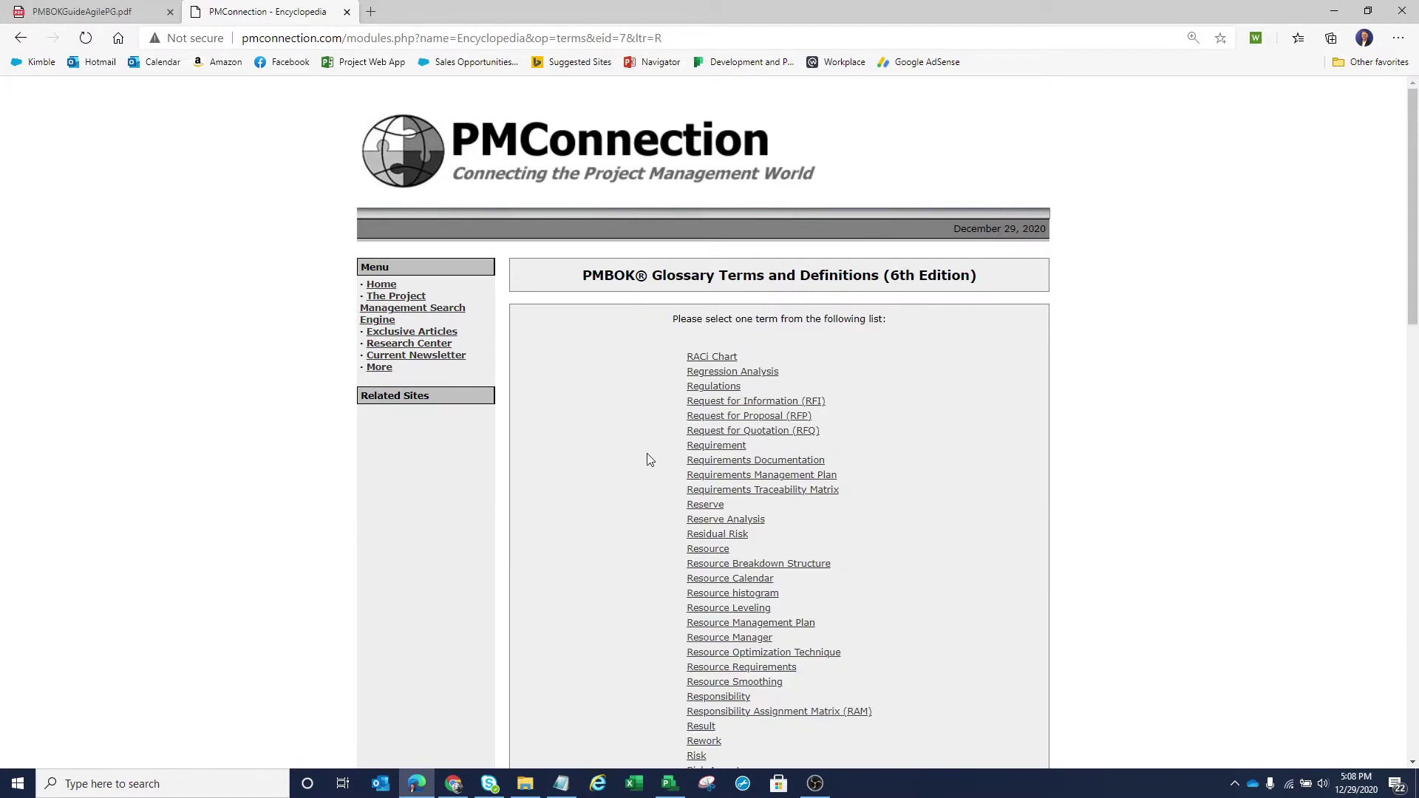
scroll(646, 481, down, 3)
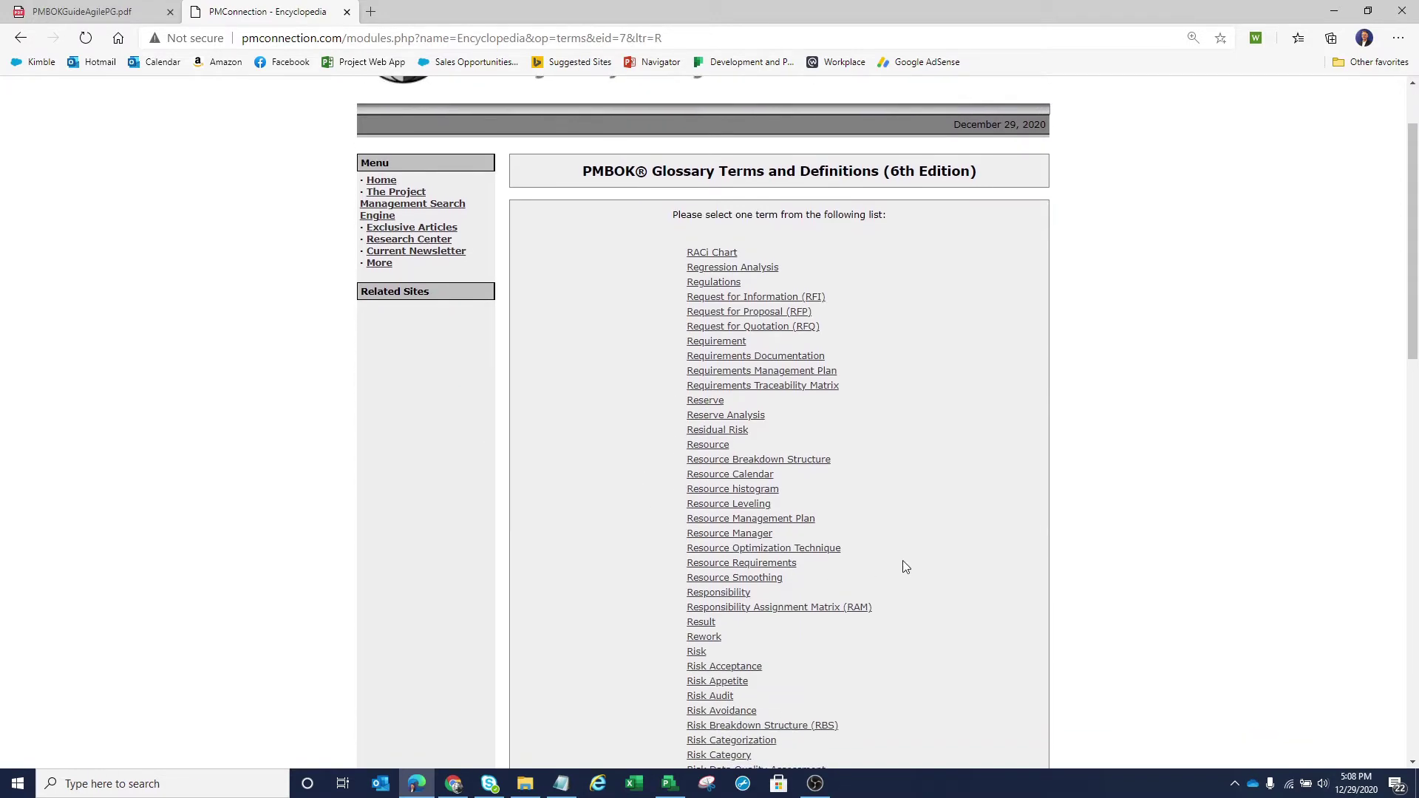
scroll(897, 560, down, 2)
scroll(889, 553, down, 2)
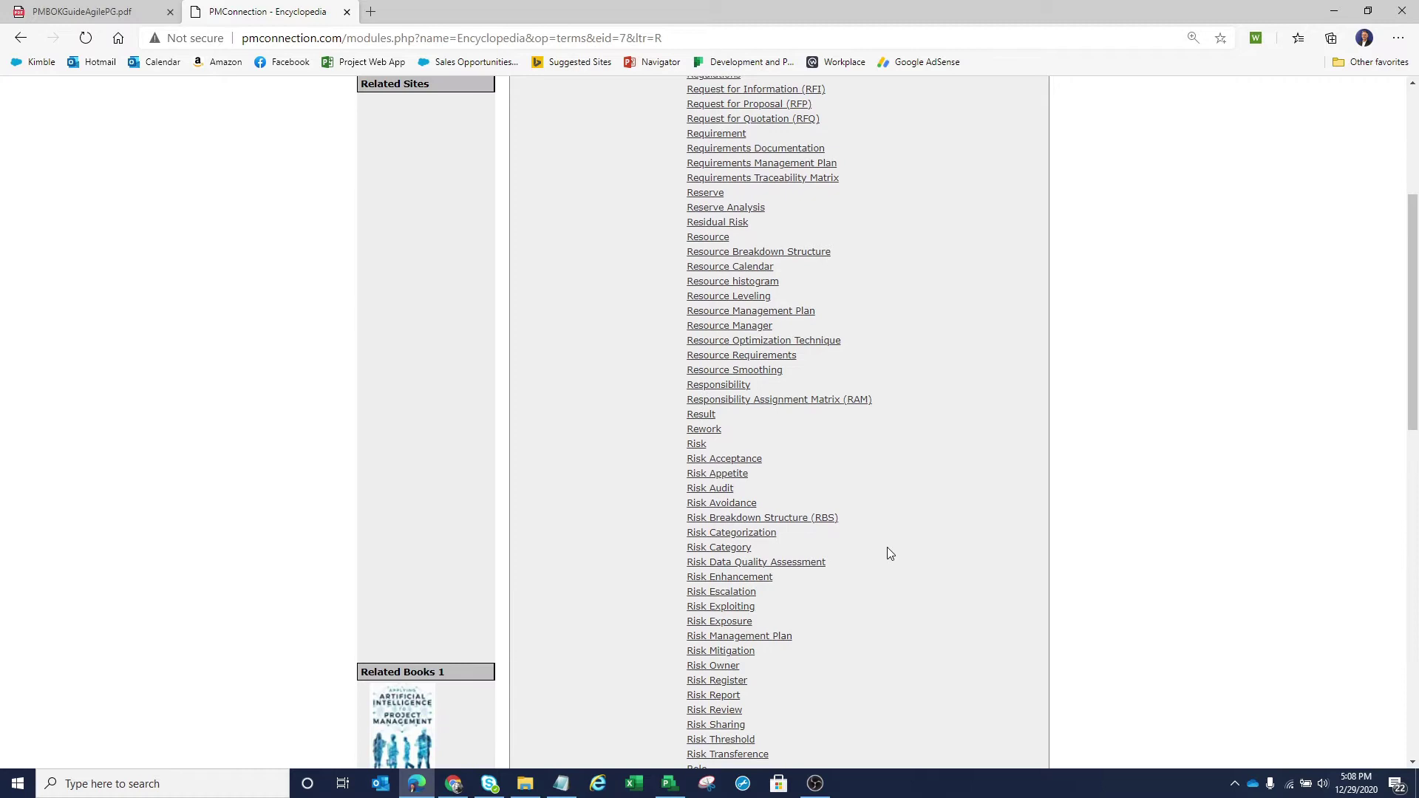
click(731, 296)
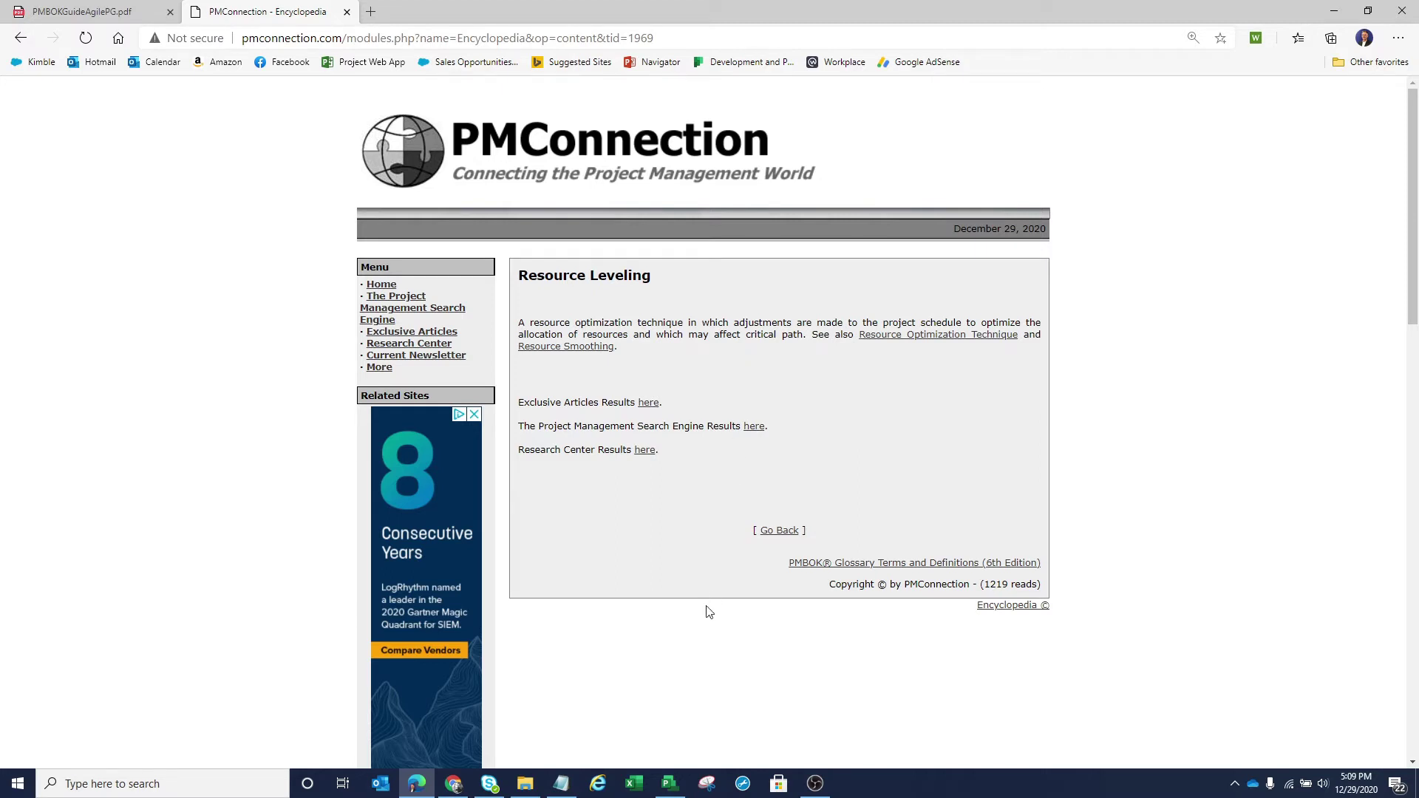
click(668, 786)
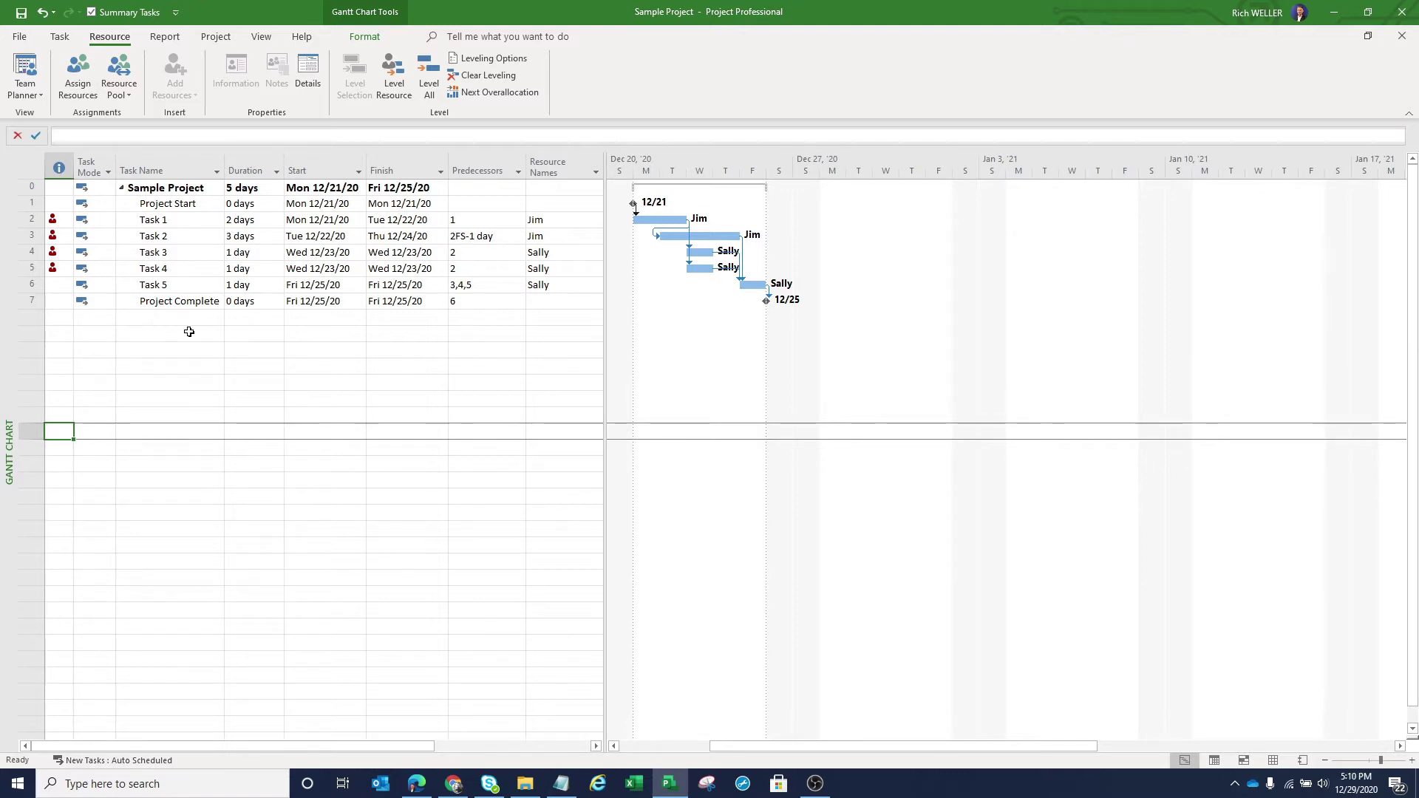
key(Up)
key(Up)
key(Up)
key(Up)
key(Up)
key(Up)
key(Up)
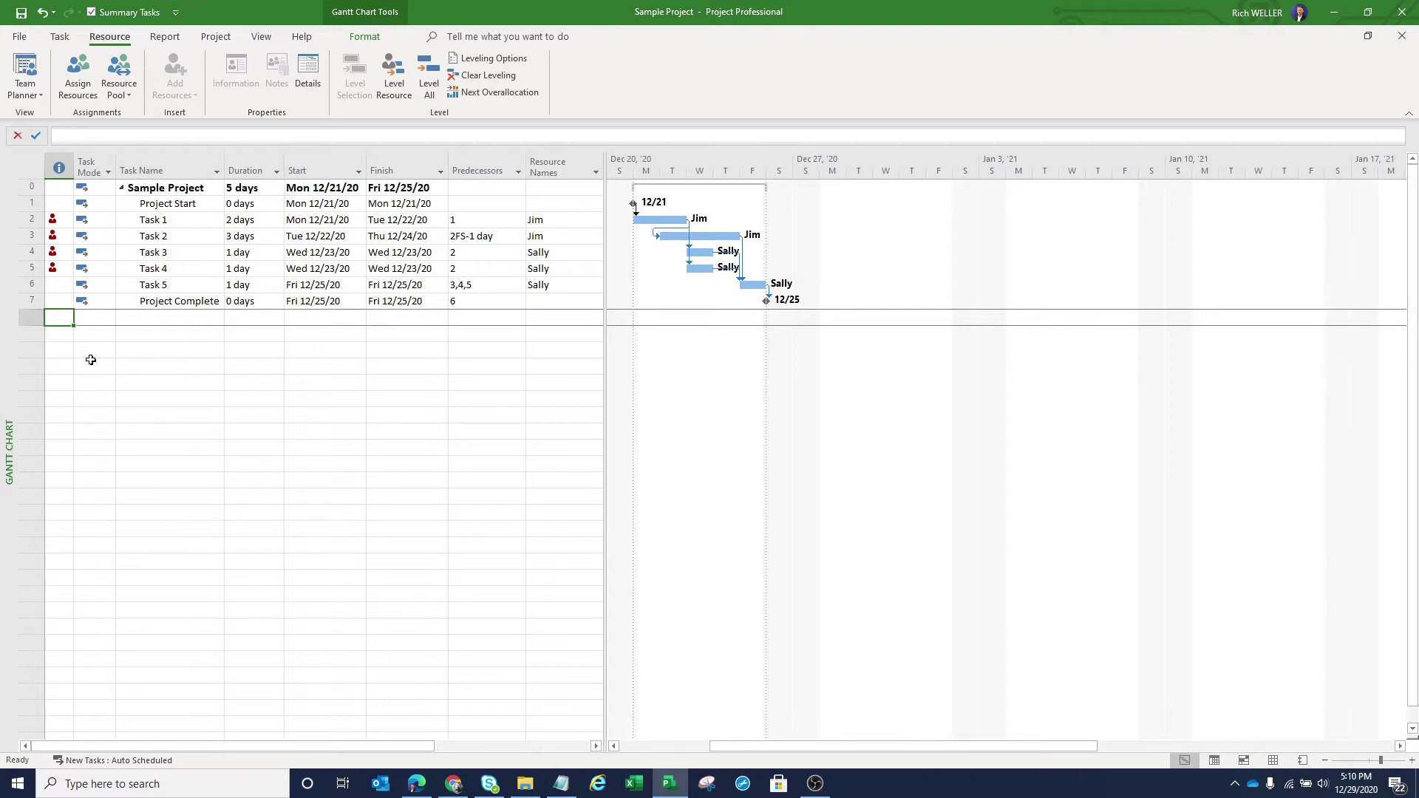
Step: Switch Sample Project to the Tracking Gantt view from the View Bar
right_click(10, 342)
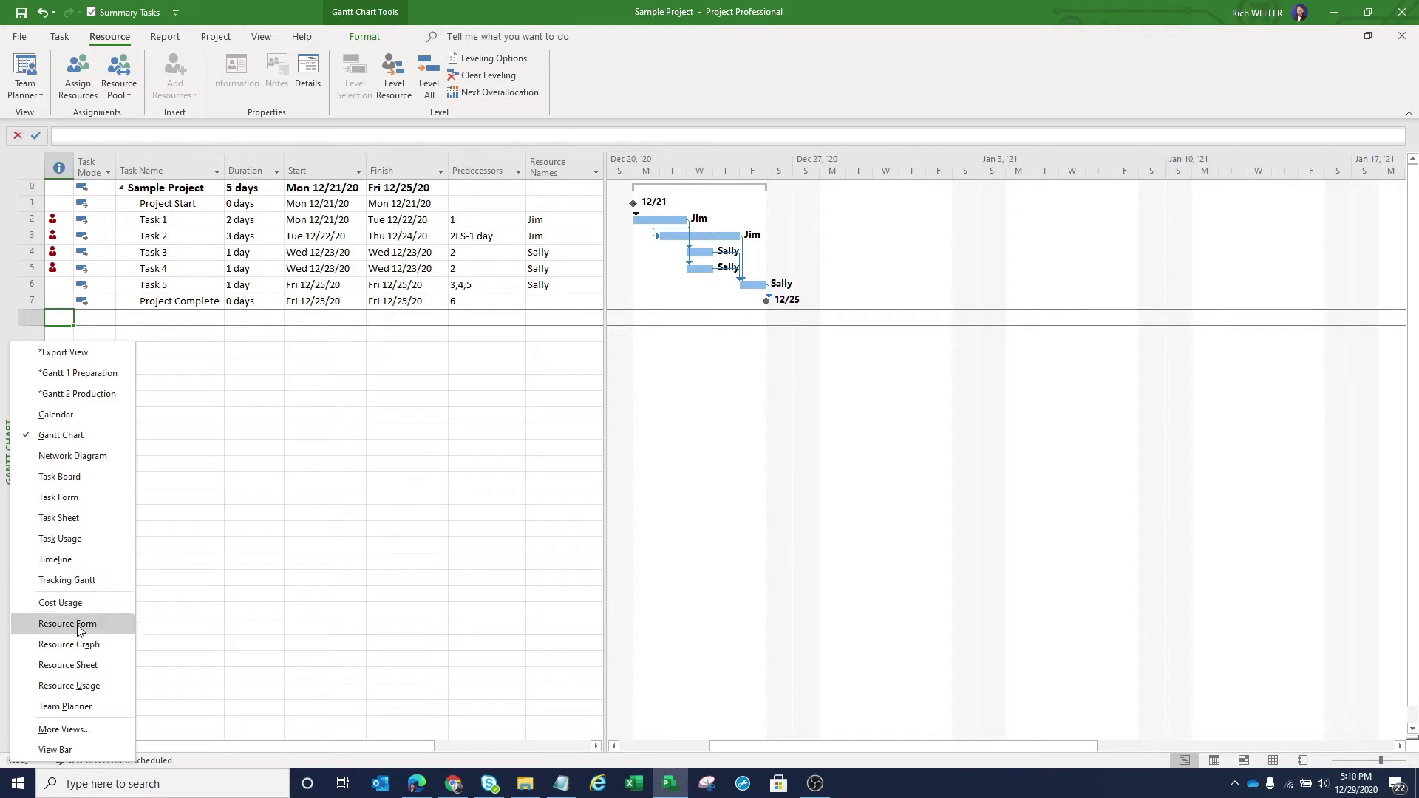
click(76, 580)
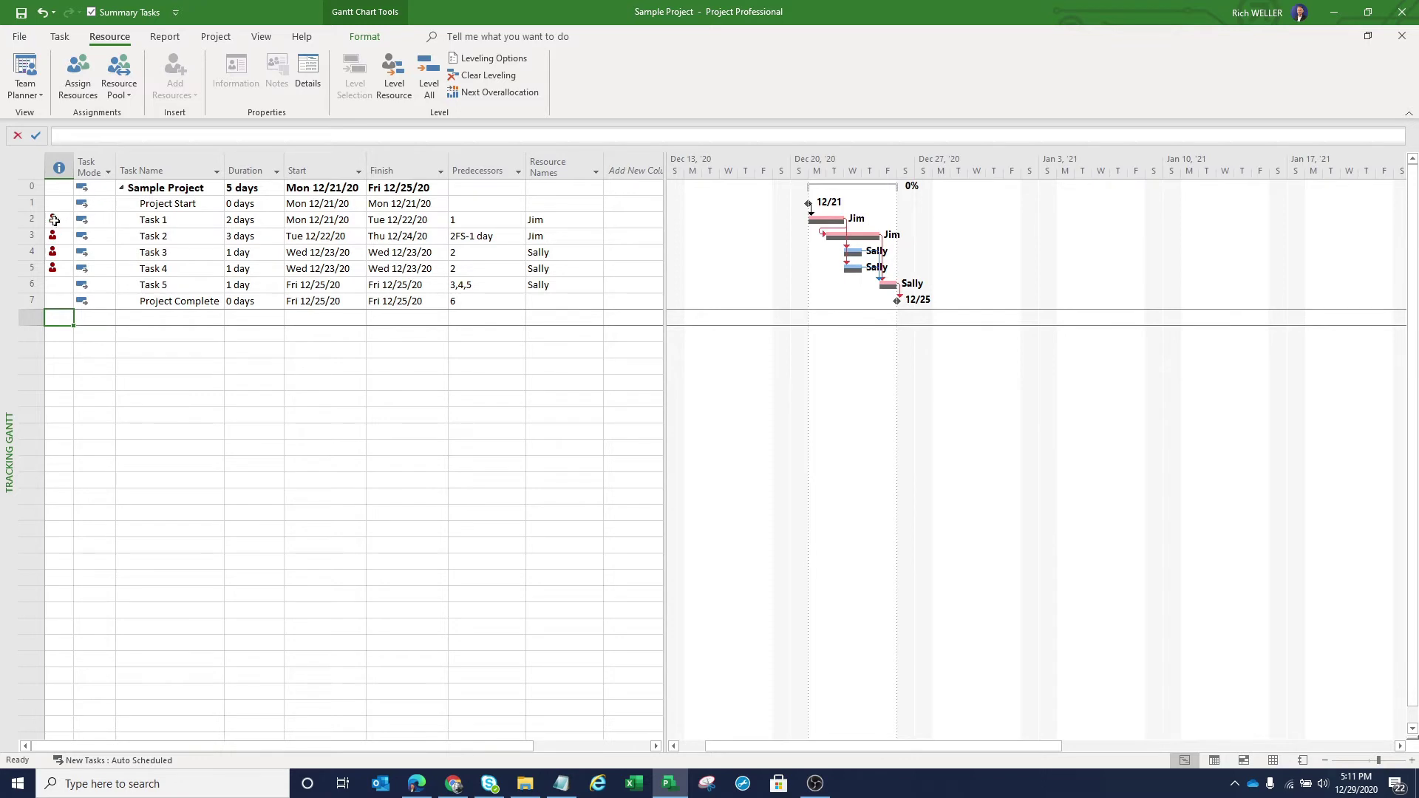
Step: Insert a Work column before Duration, showing 64 hrs for the whole project
mouse_move(55, 218)
right_click(238, 157)
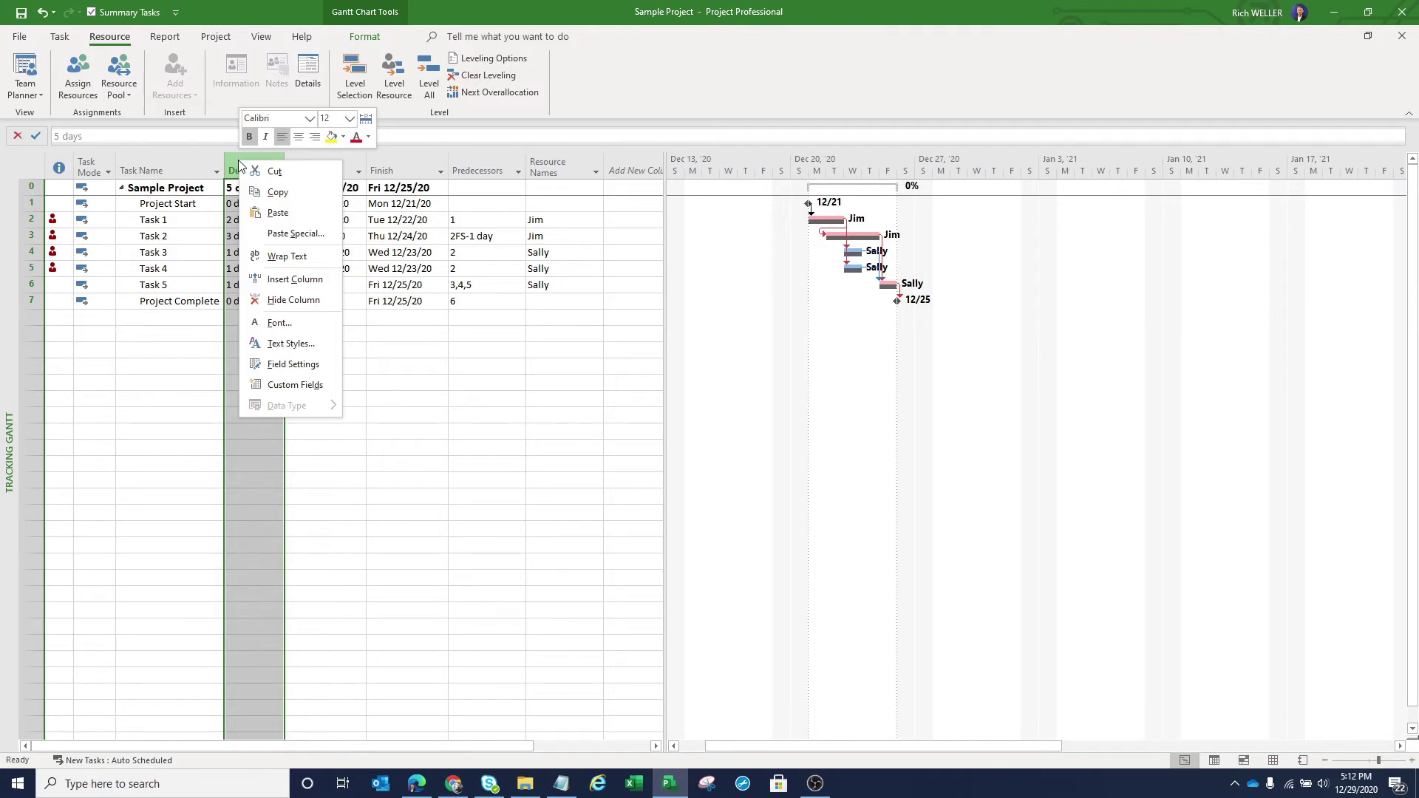
click(283, 285)
text(warning)
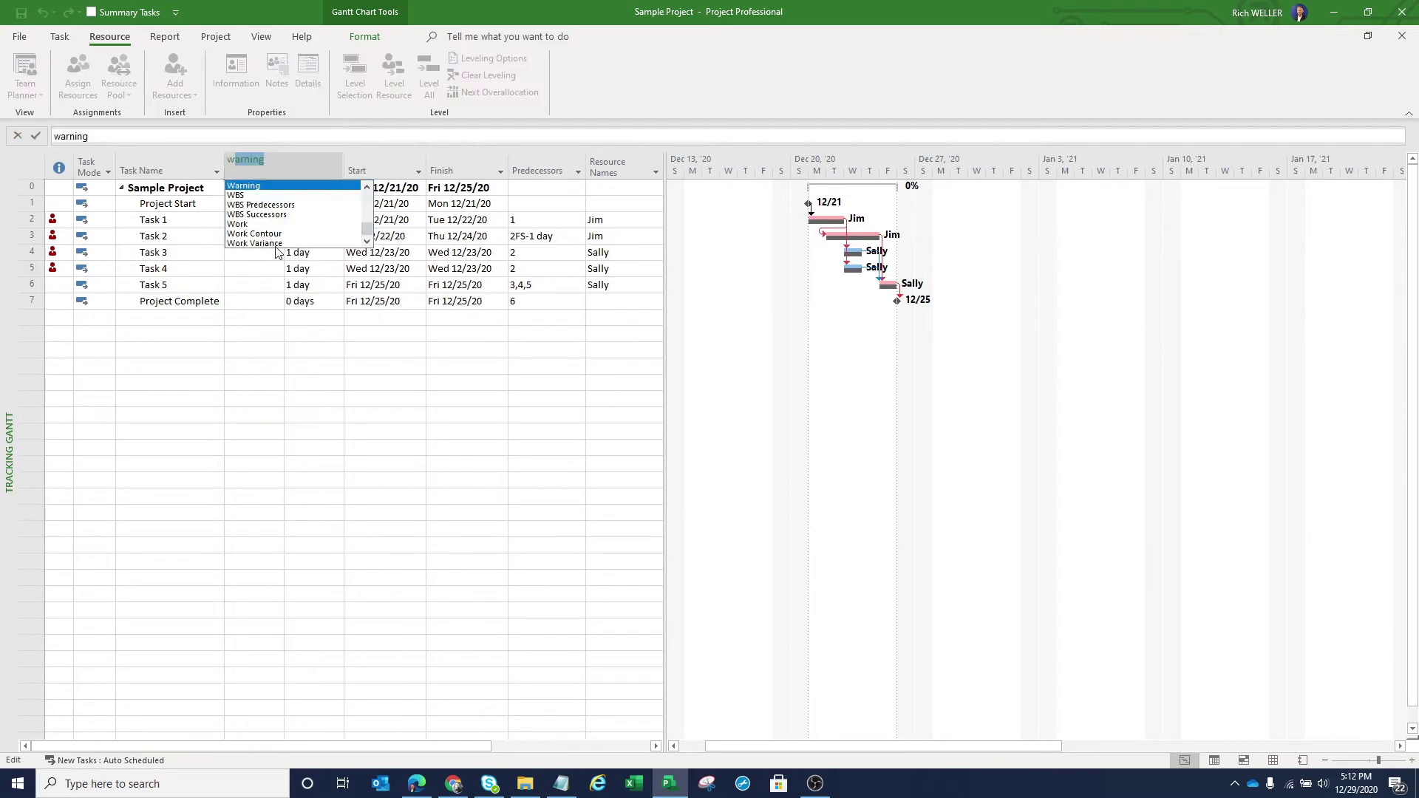
click(251, 225)
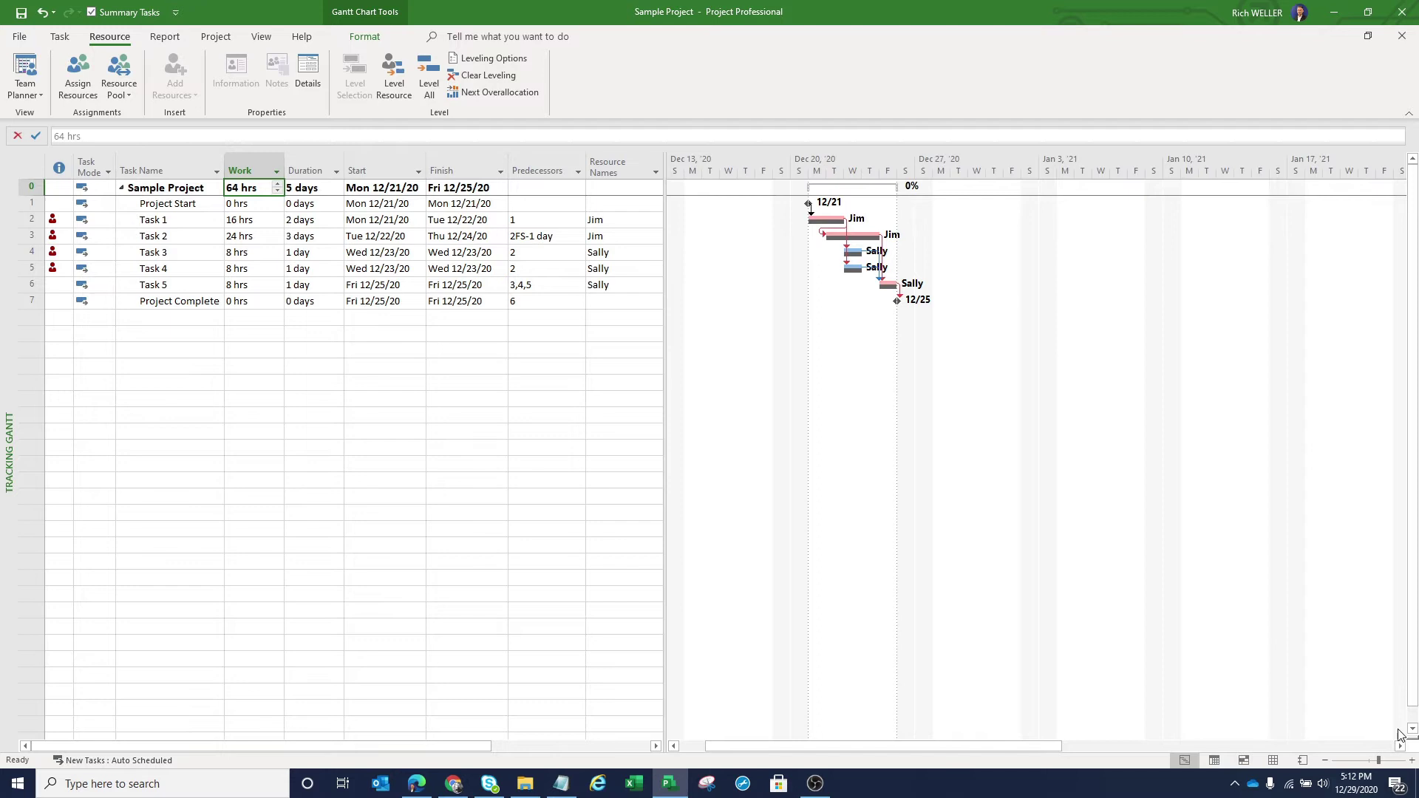
Step: Split the window and change the lower pane from Task Form to Resource Graph
drag(1408, 737, 1387, 497)
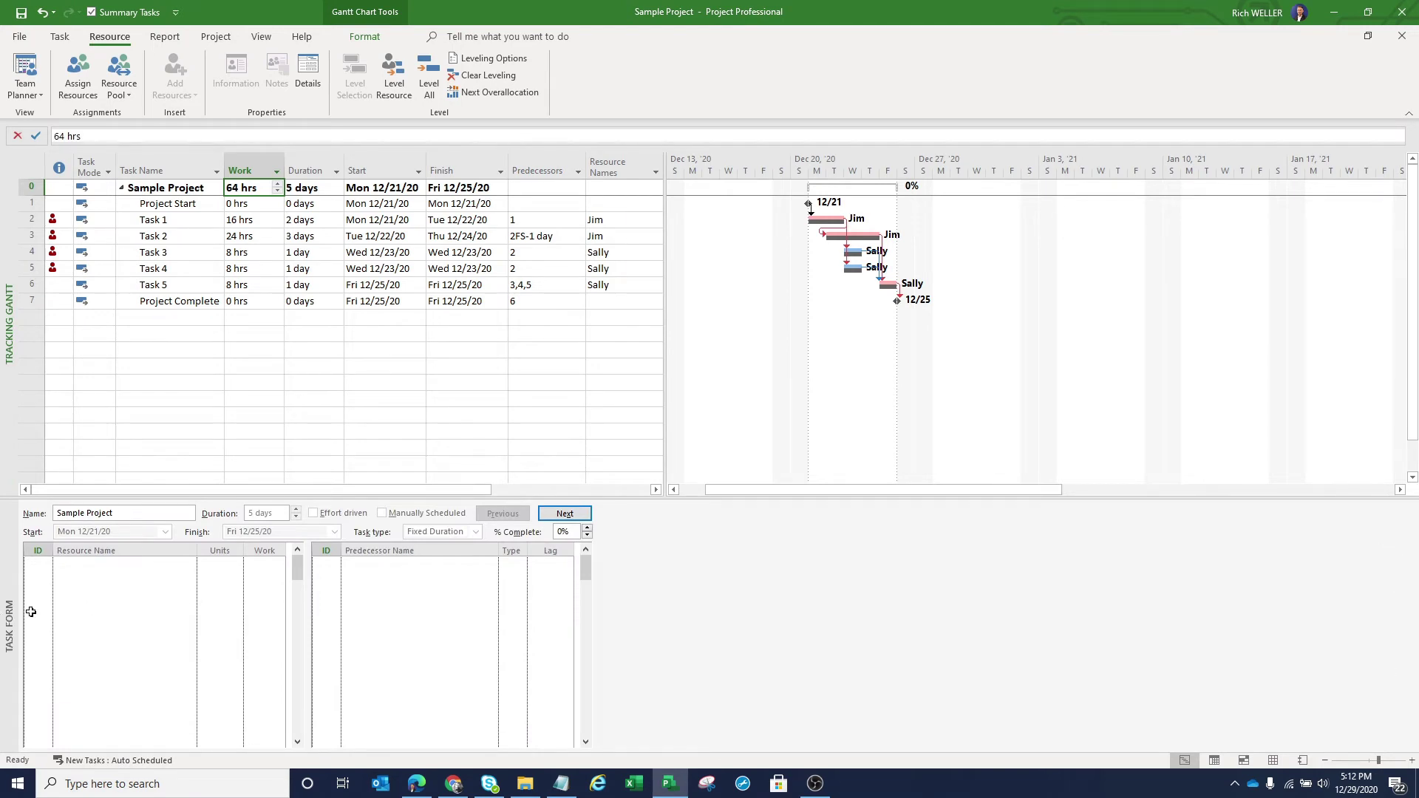
click(6, 588)
right_click(6, 588)
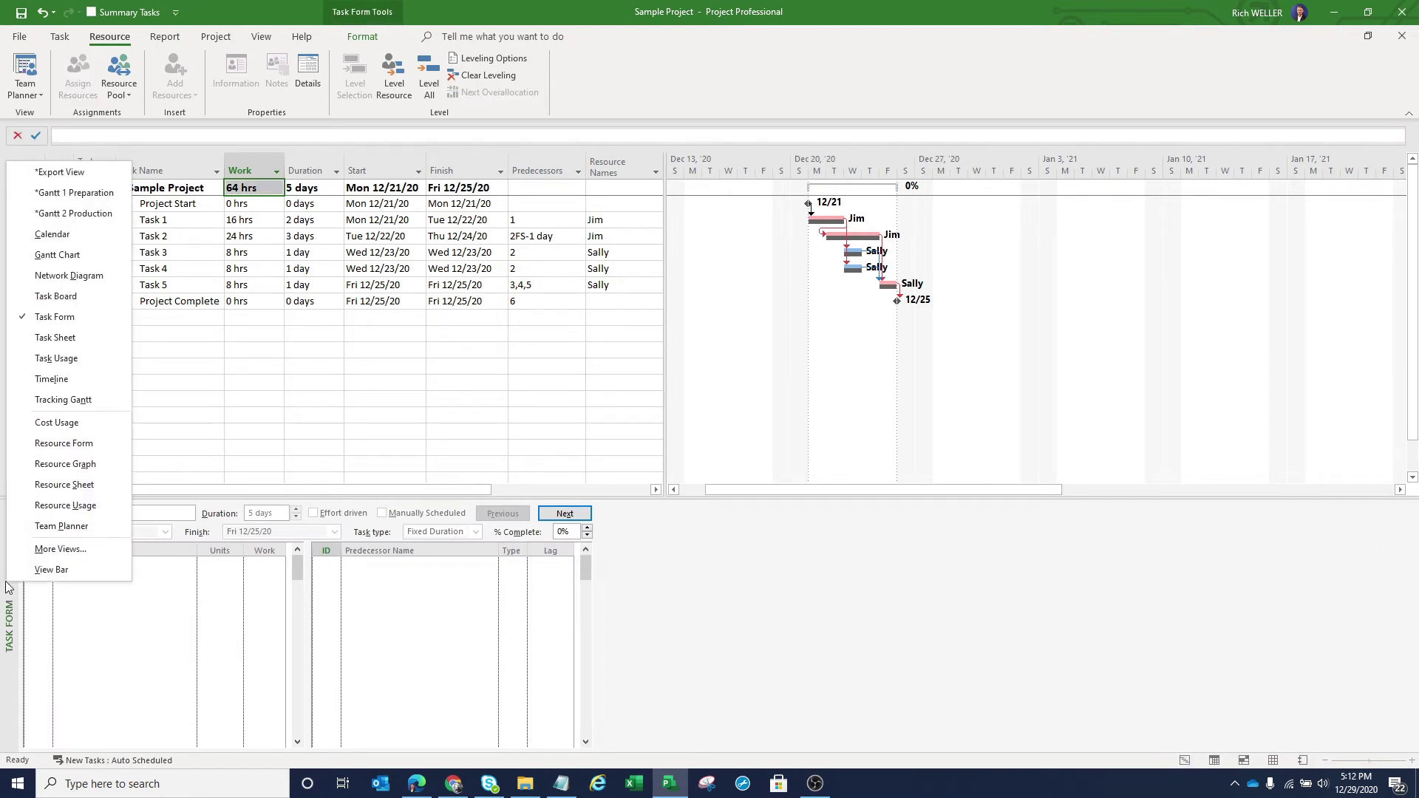
click(47, 470)
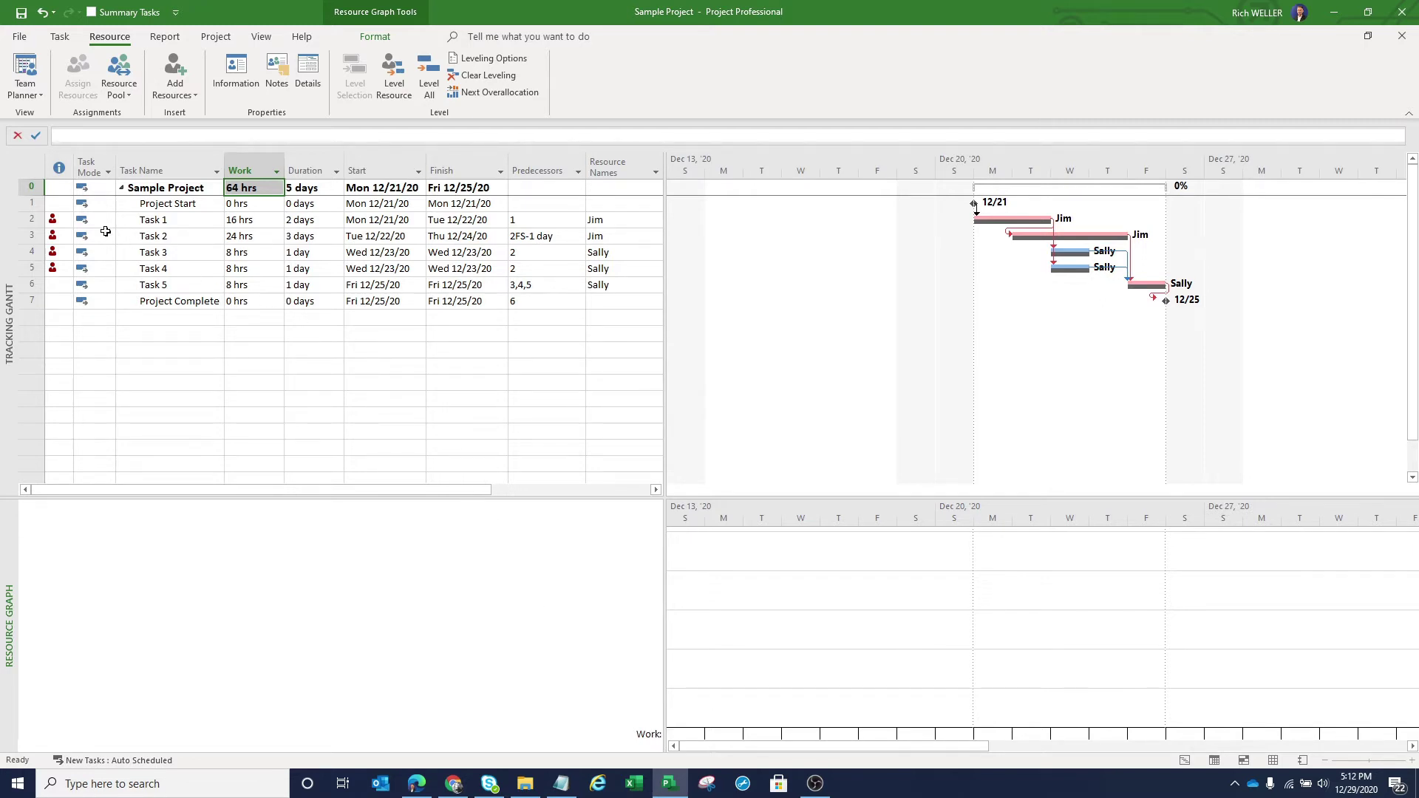
Step: Select Task 1 for Jim's graph, then Task 3 to show Sally's 16h Wednesday overallocation
click(30, 219)
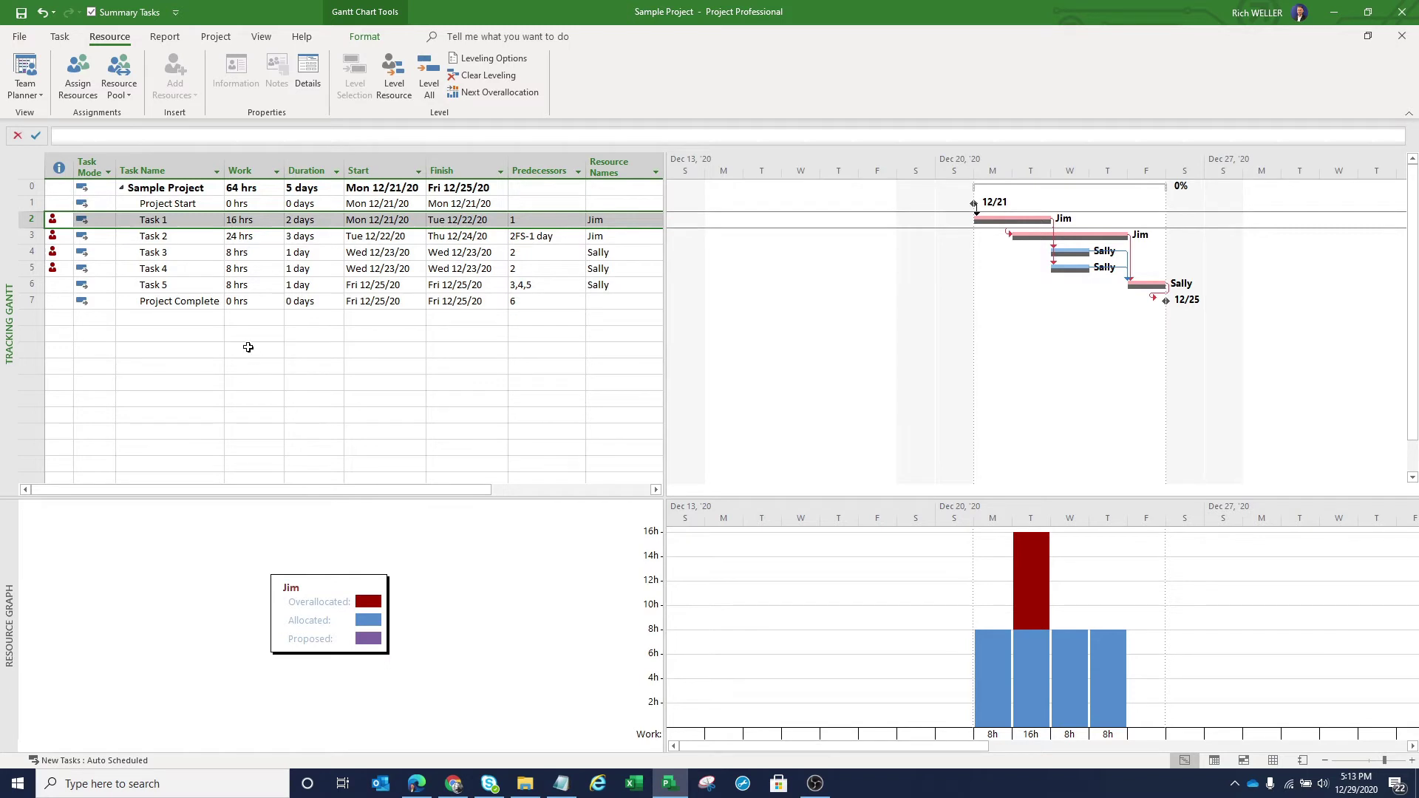
click(33, 252)
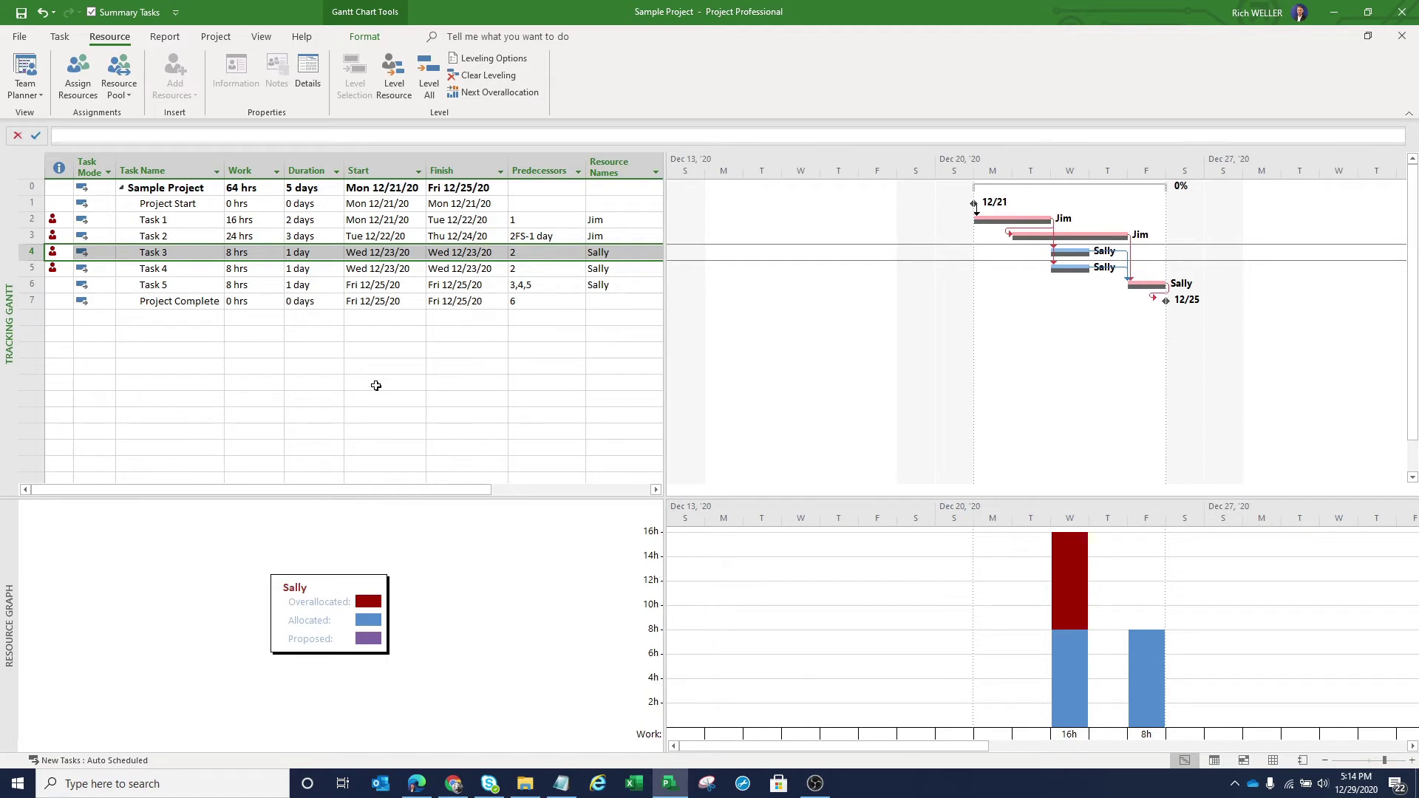
click(57, 188)
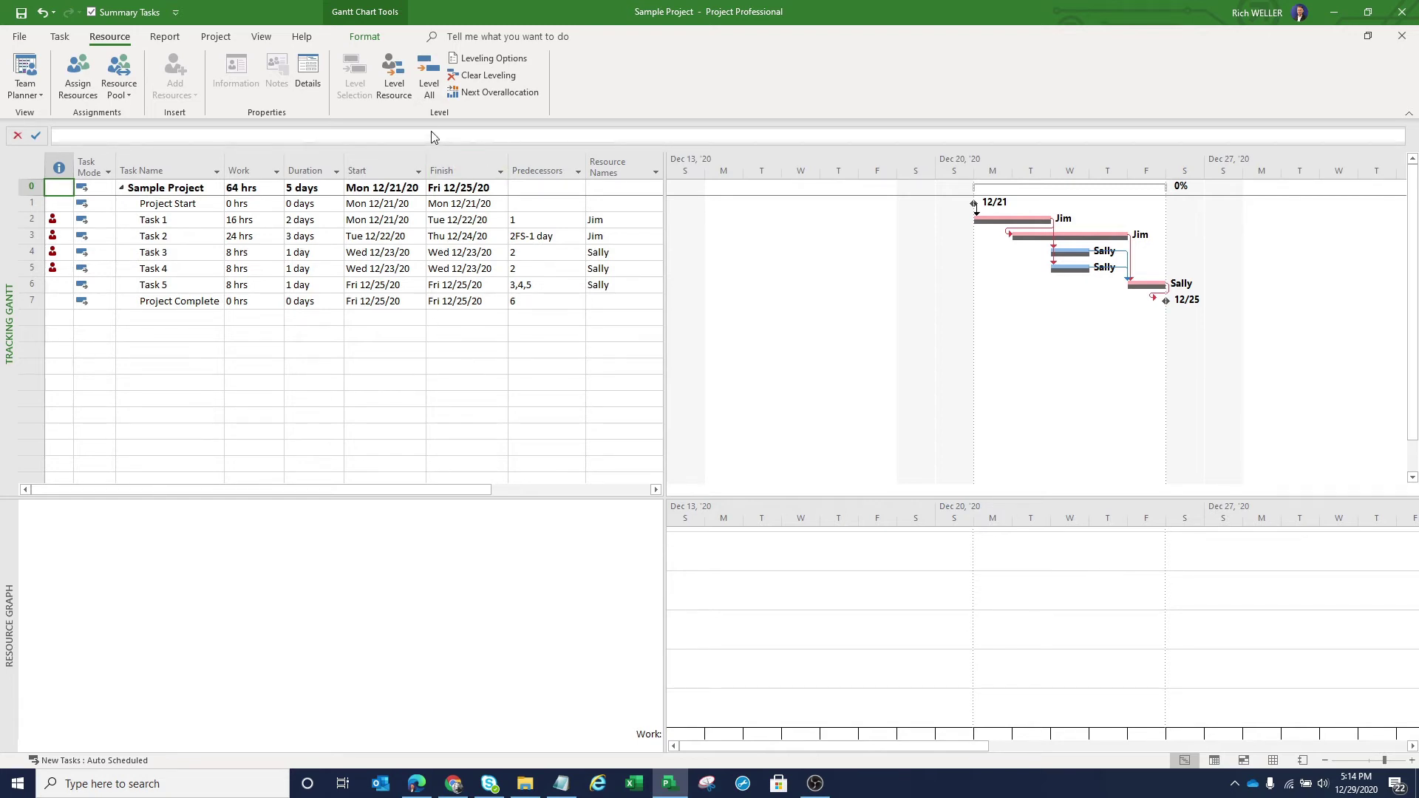
click(432, 81)
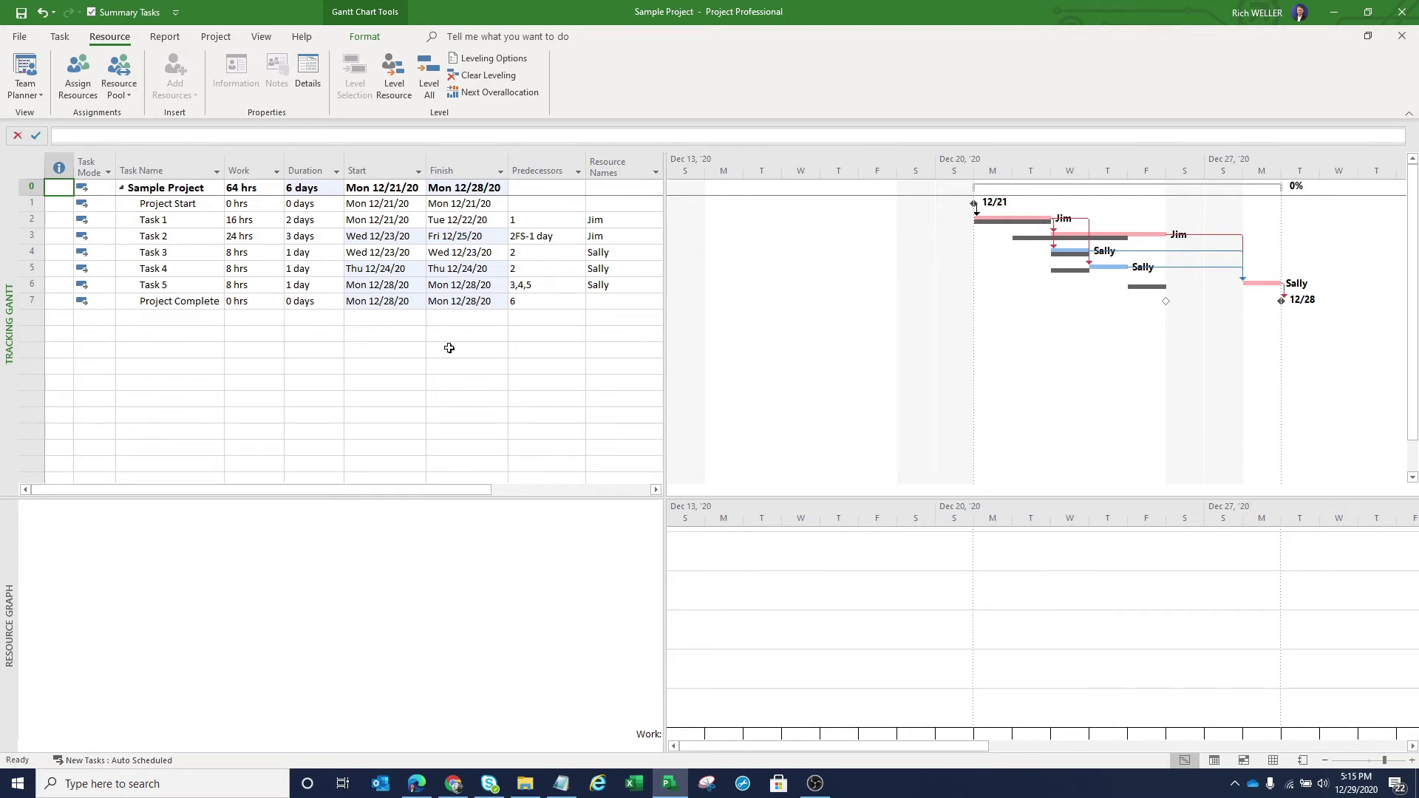
click(32, 222)
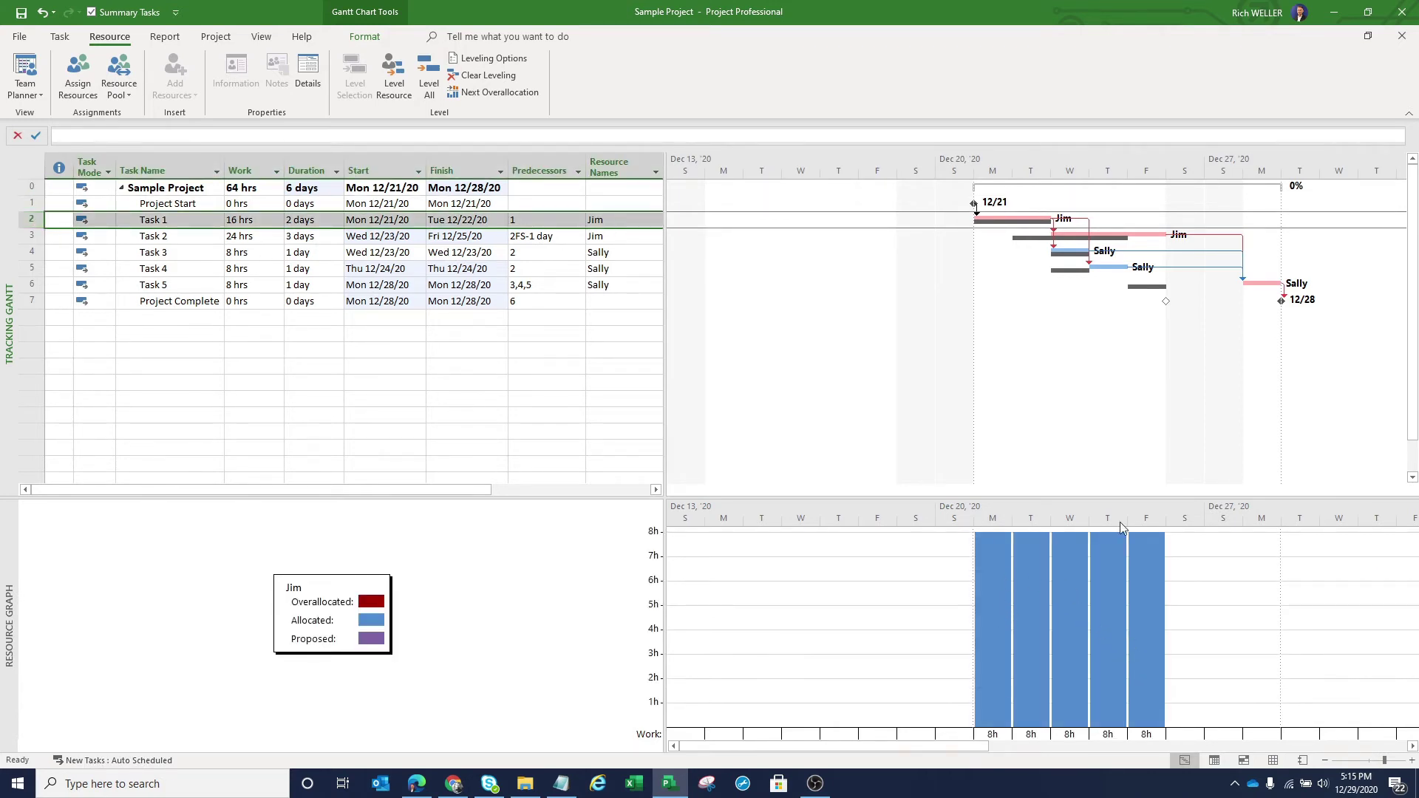
click(32, 252)
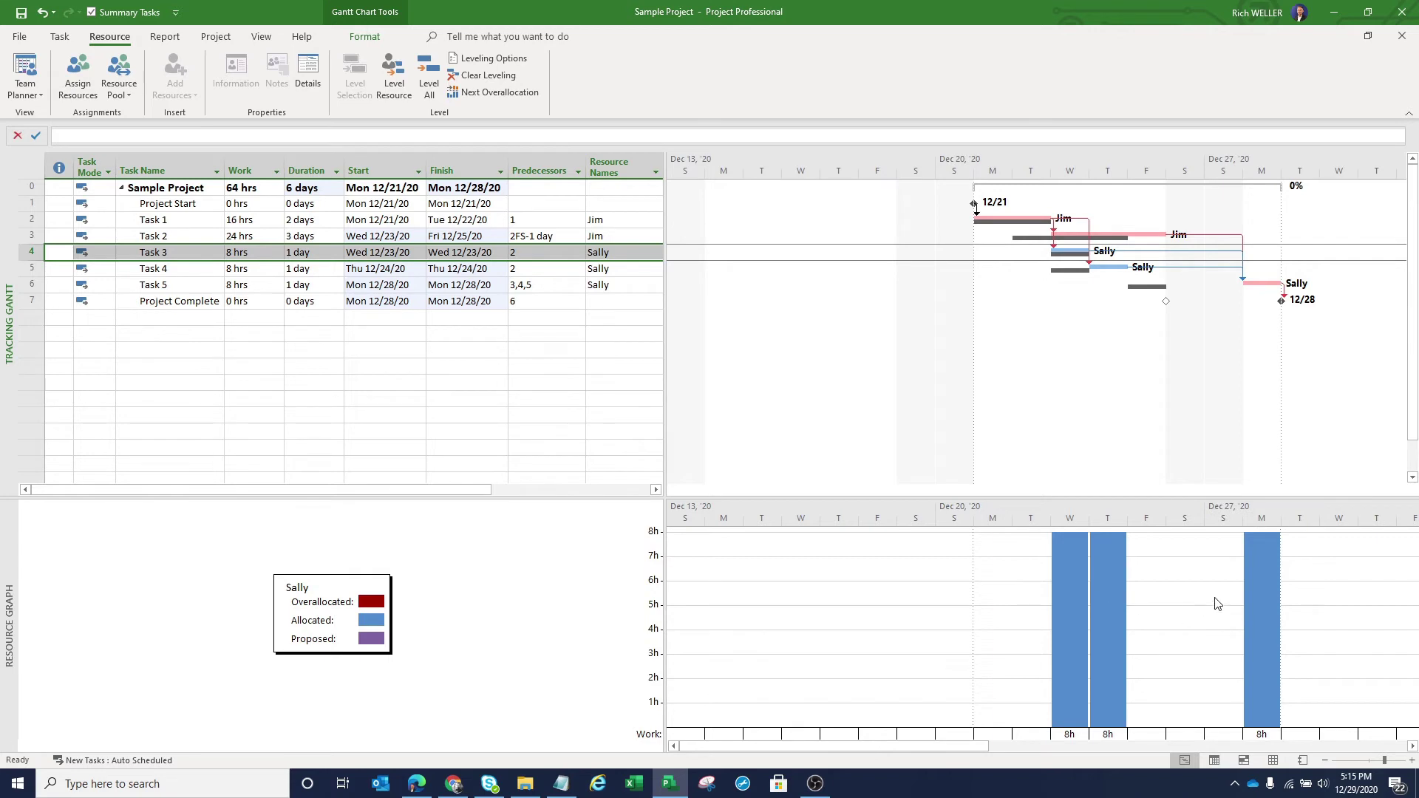
click(72, 194)
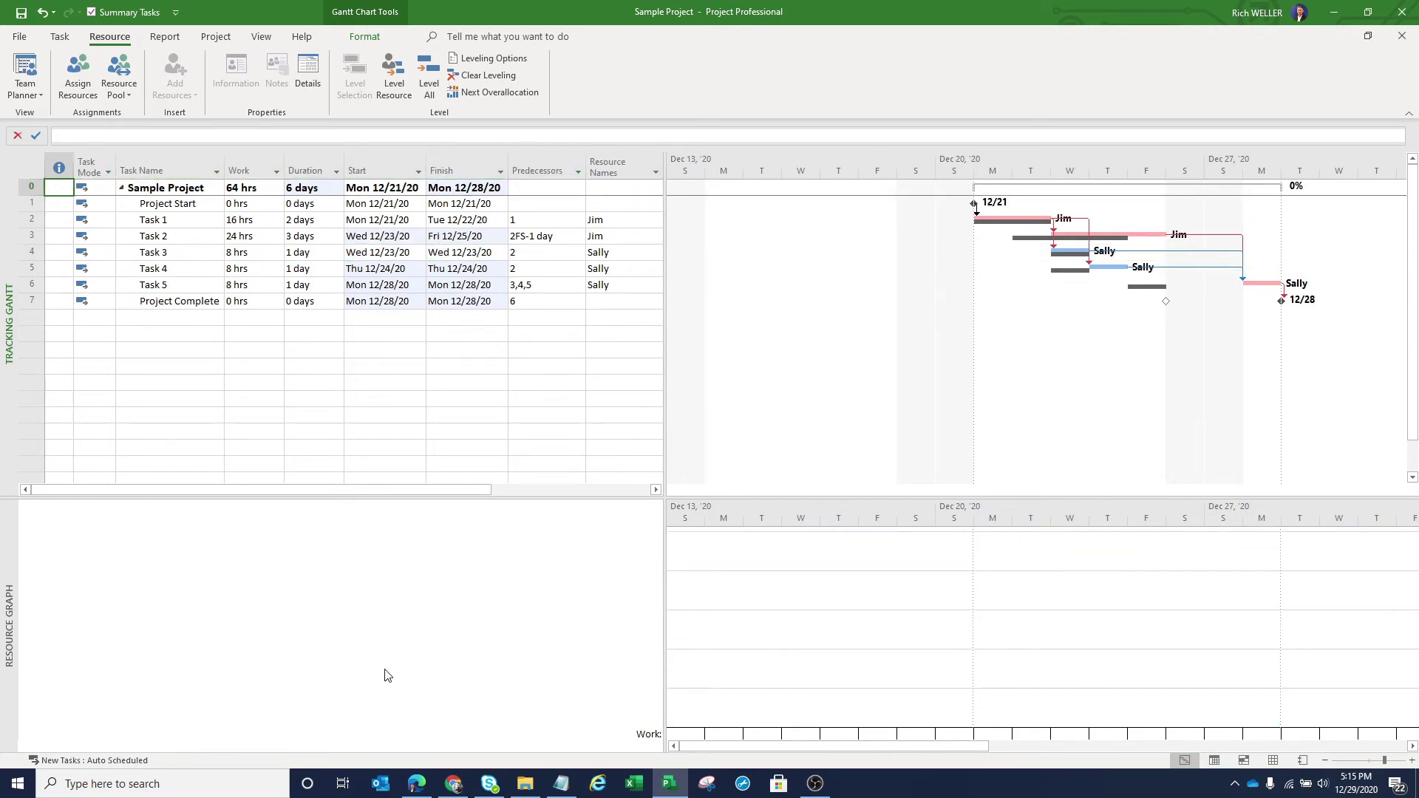
click(416, 783)
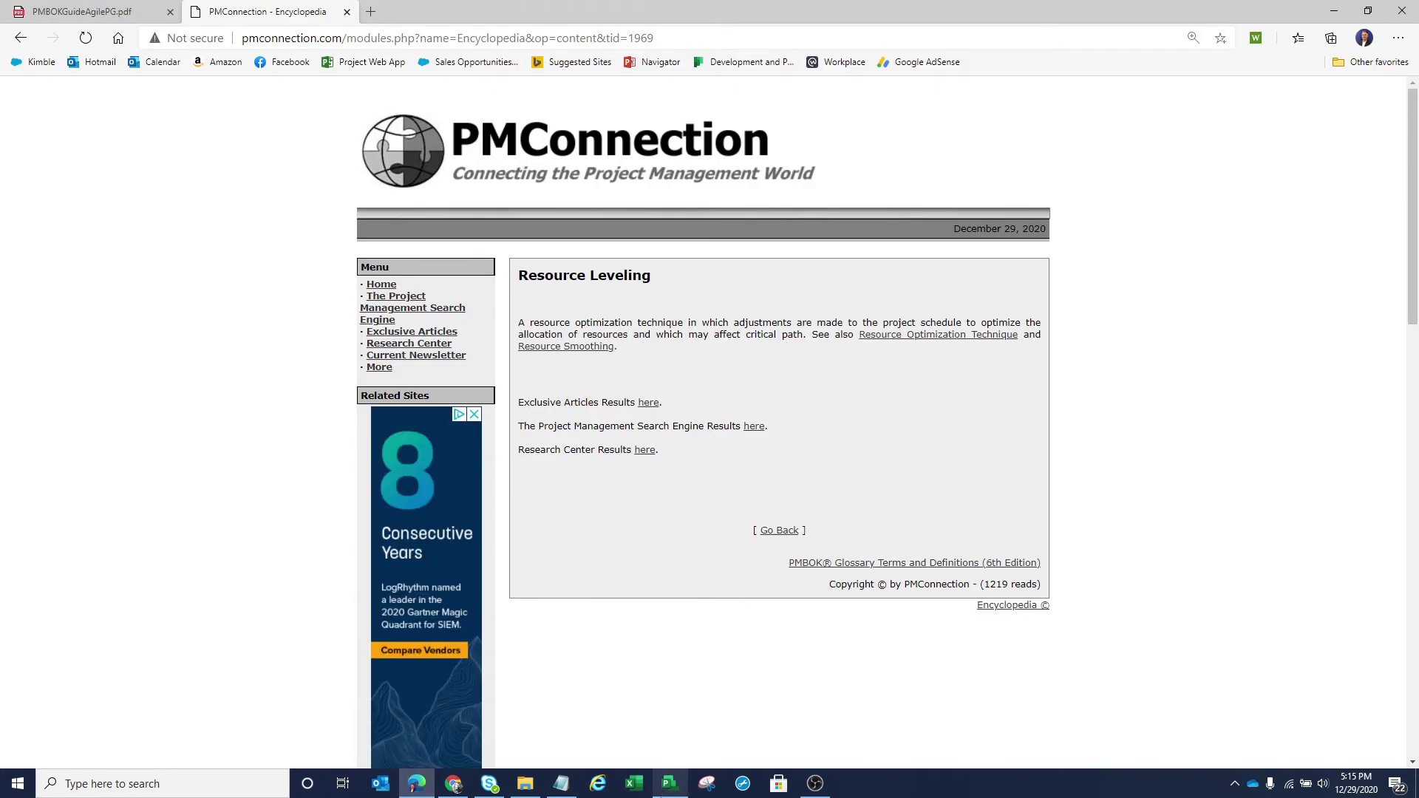
click(669, 784)
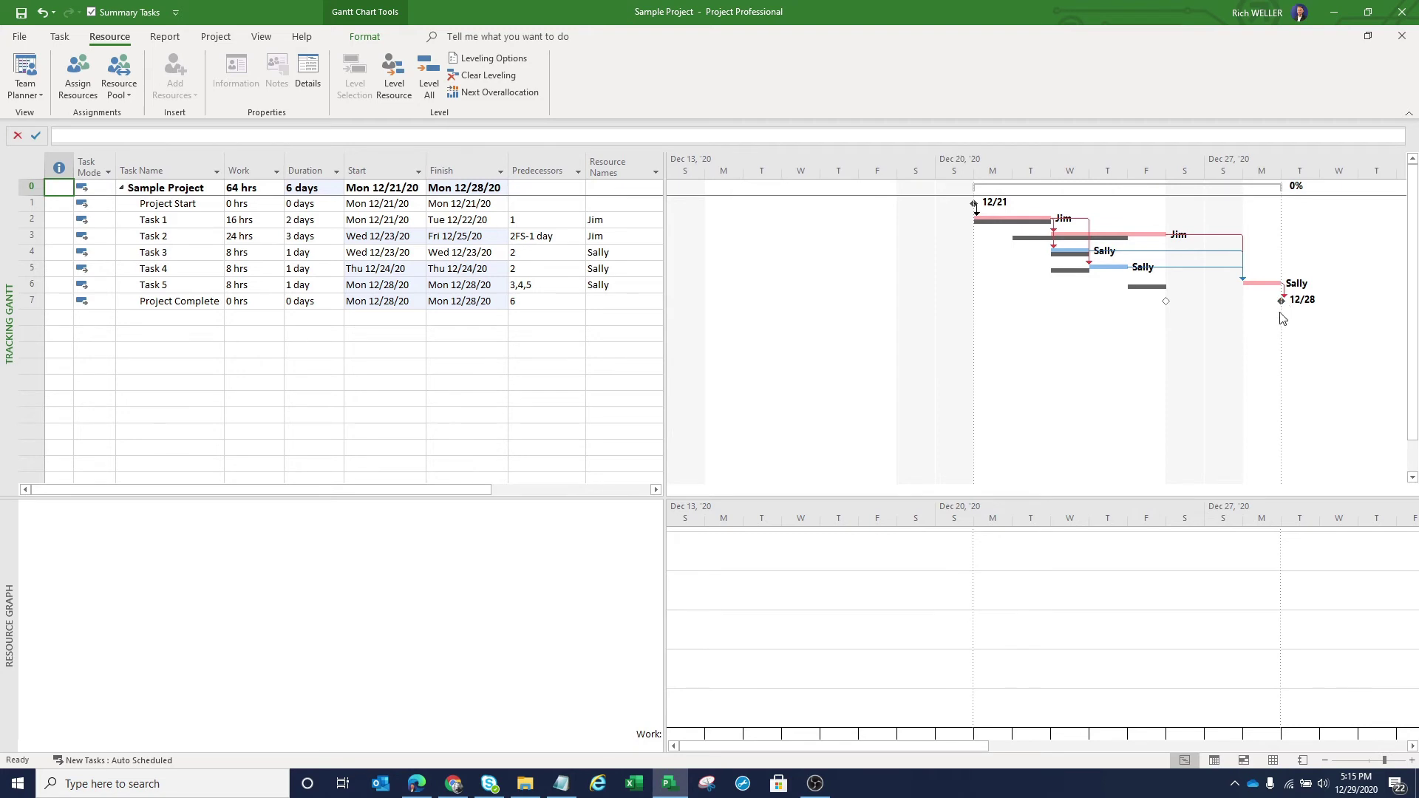
Step: Undo the leveling so the project again finishes Fri 12/25/20 with Tasks 1–4 overallocated
click(42, 13)
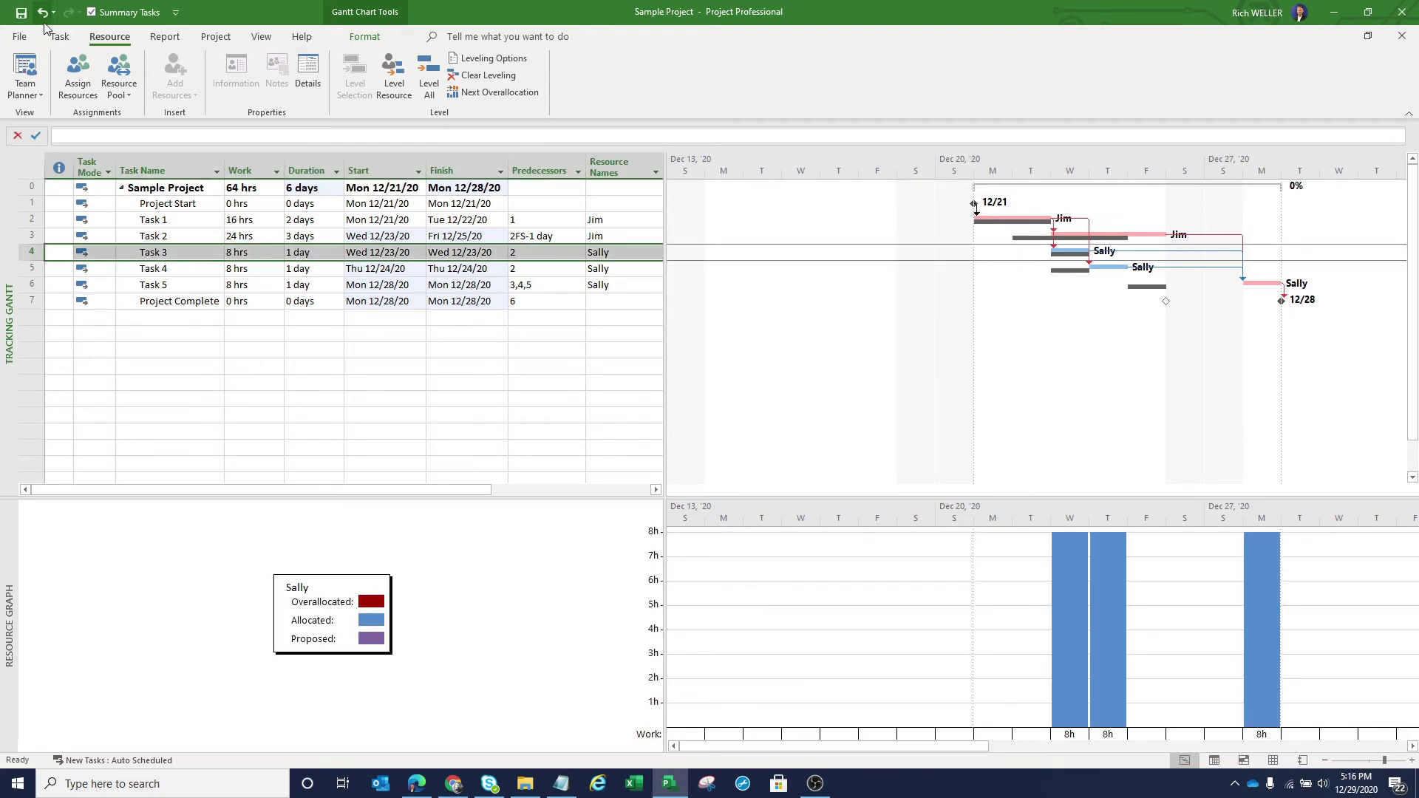
click(42, 12)
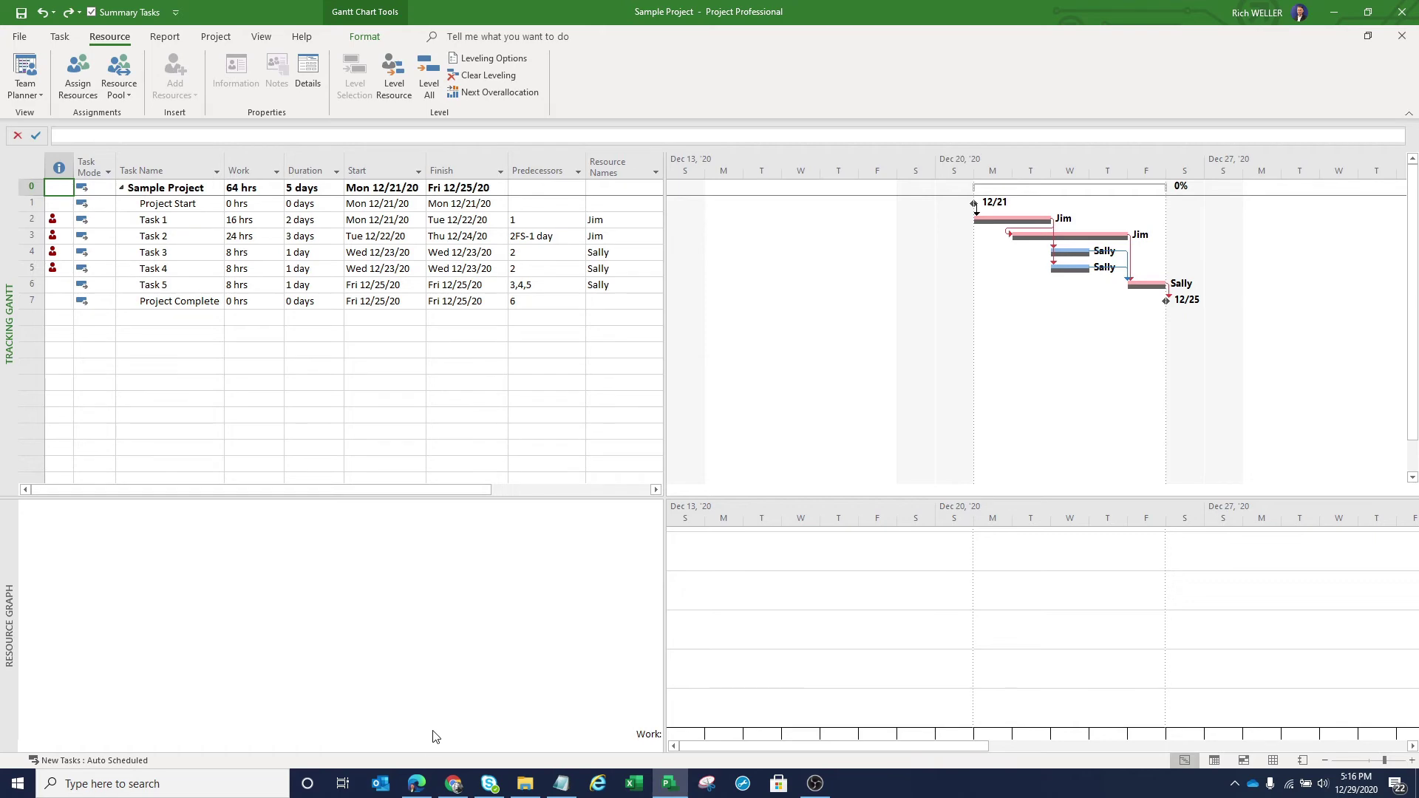
Step: Recheck the PMBOK section, open PMConnection's Resource Smoothing definition, then return to Project
click(419, 781)
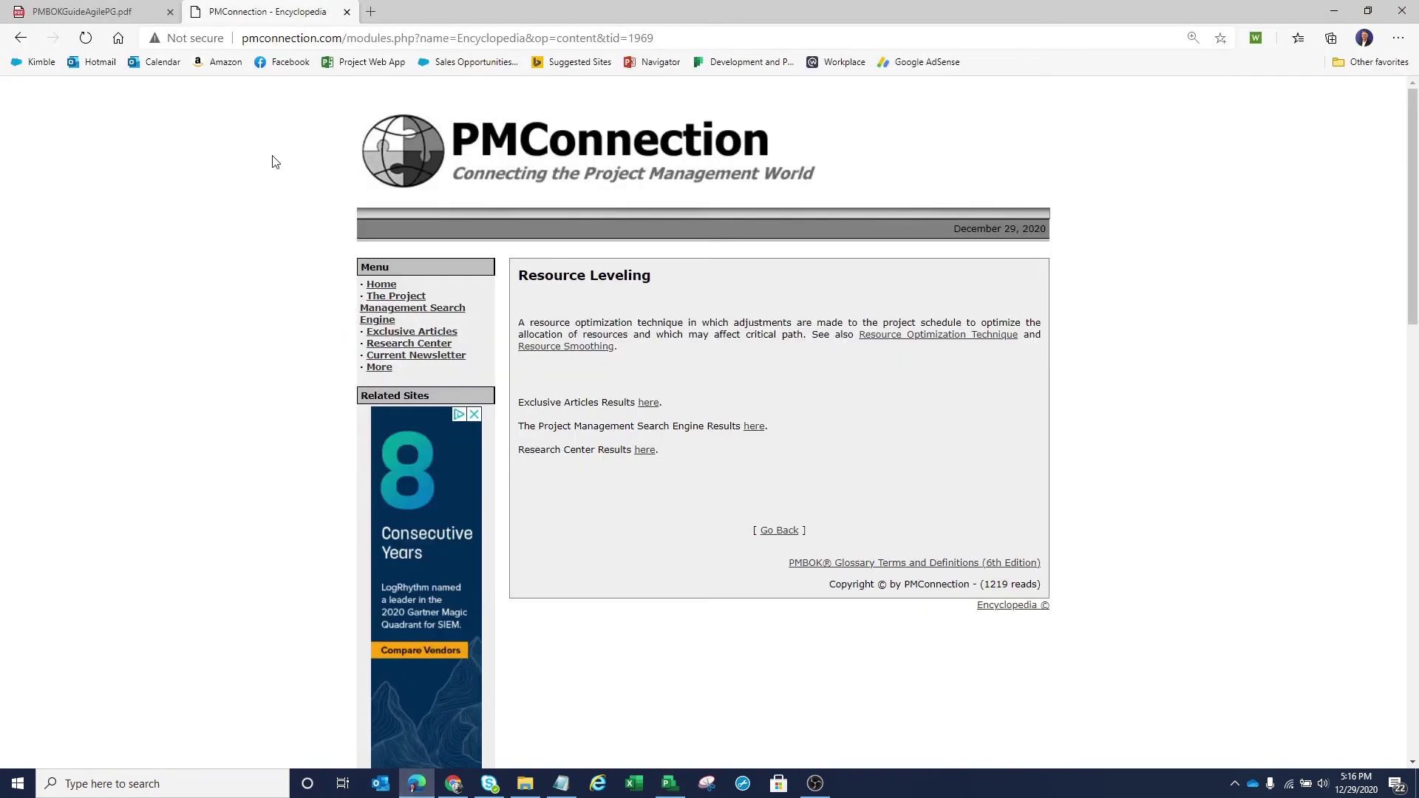
click(100, 16)
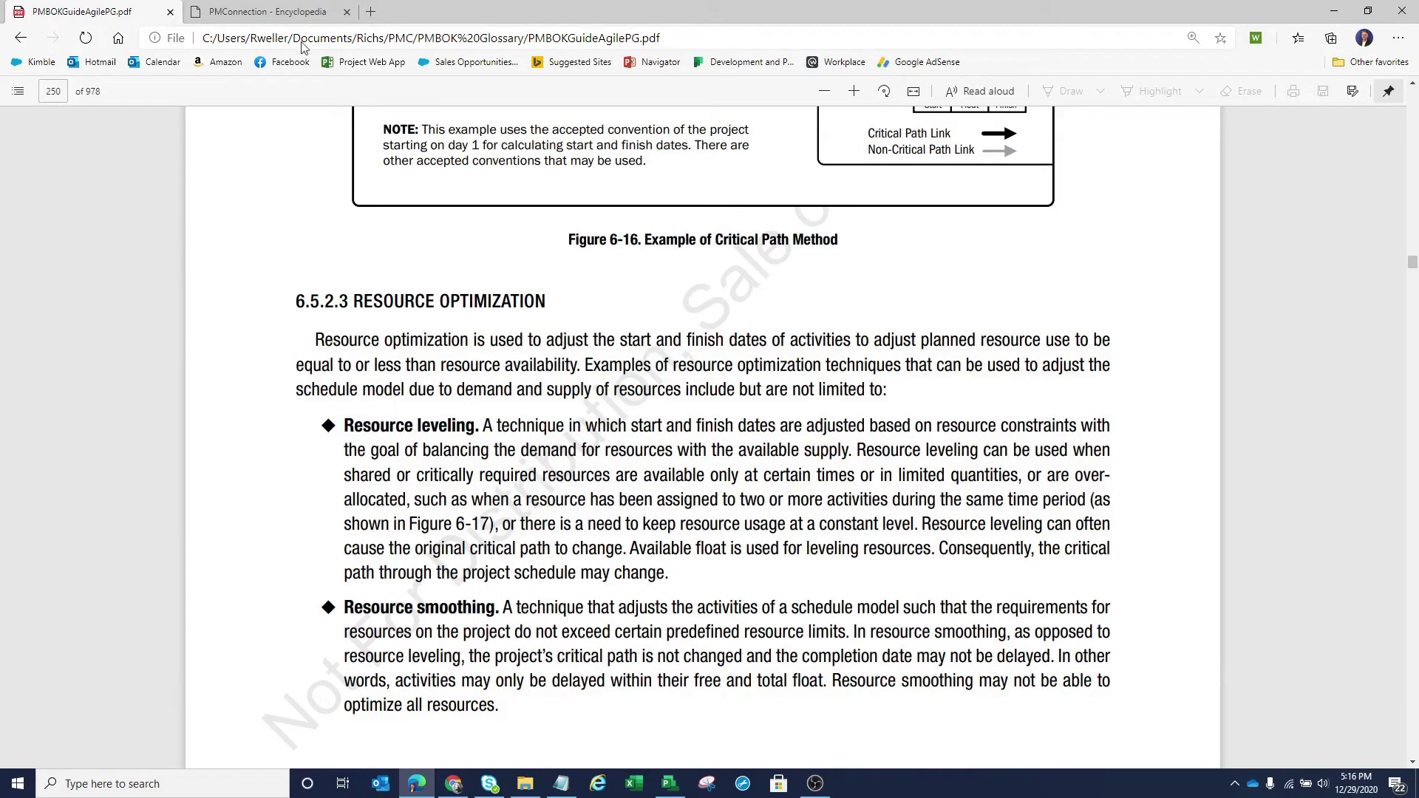
click(280, 15)
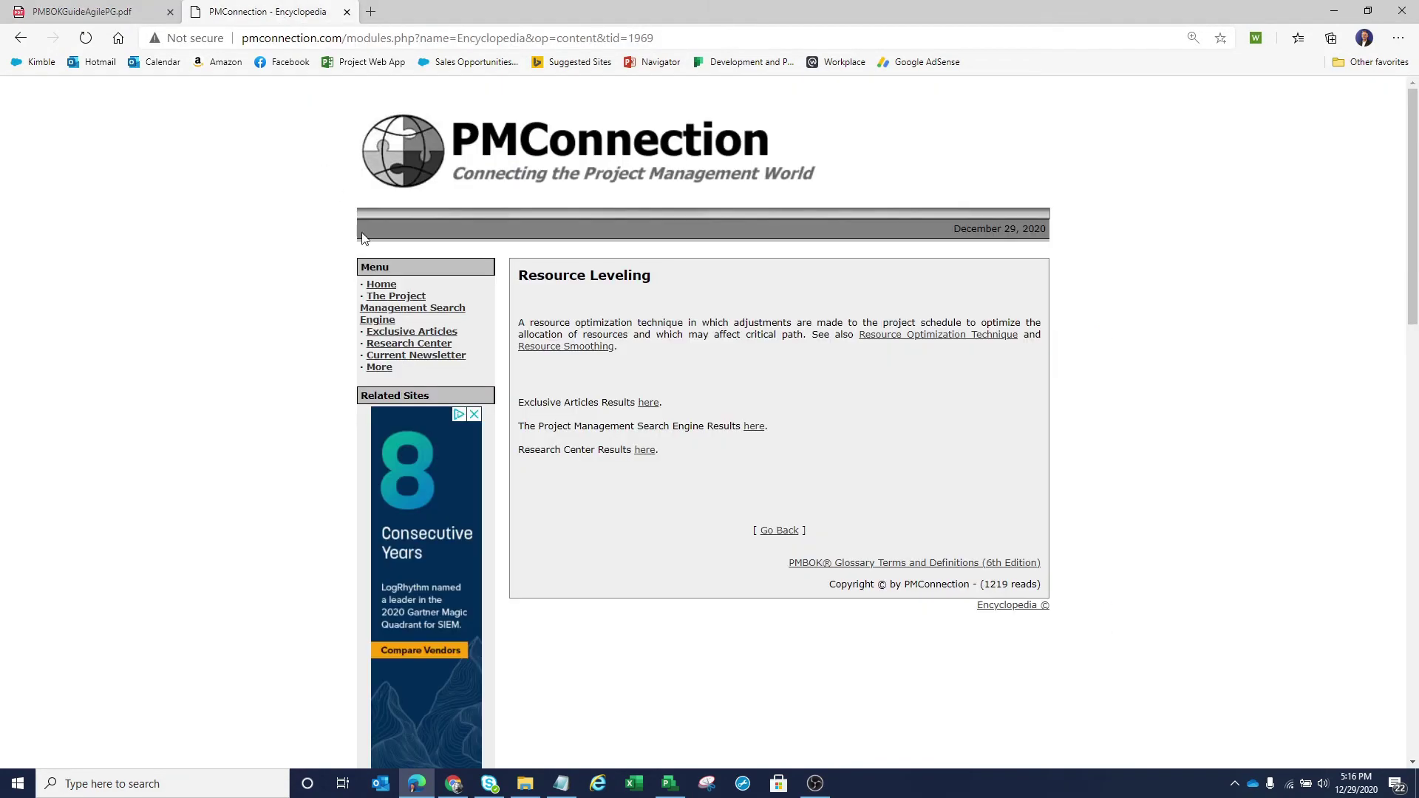
click(21, 38)
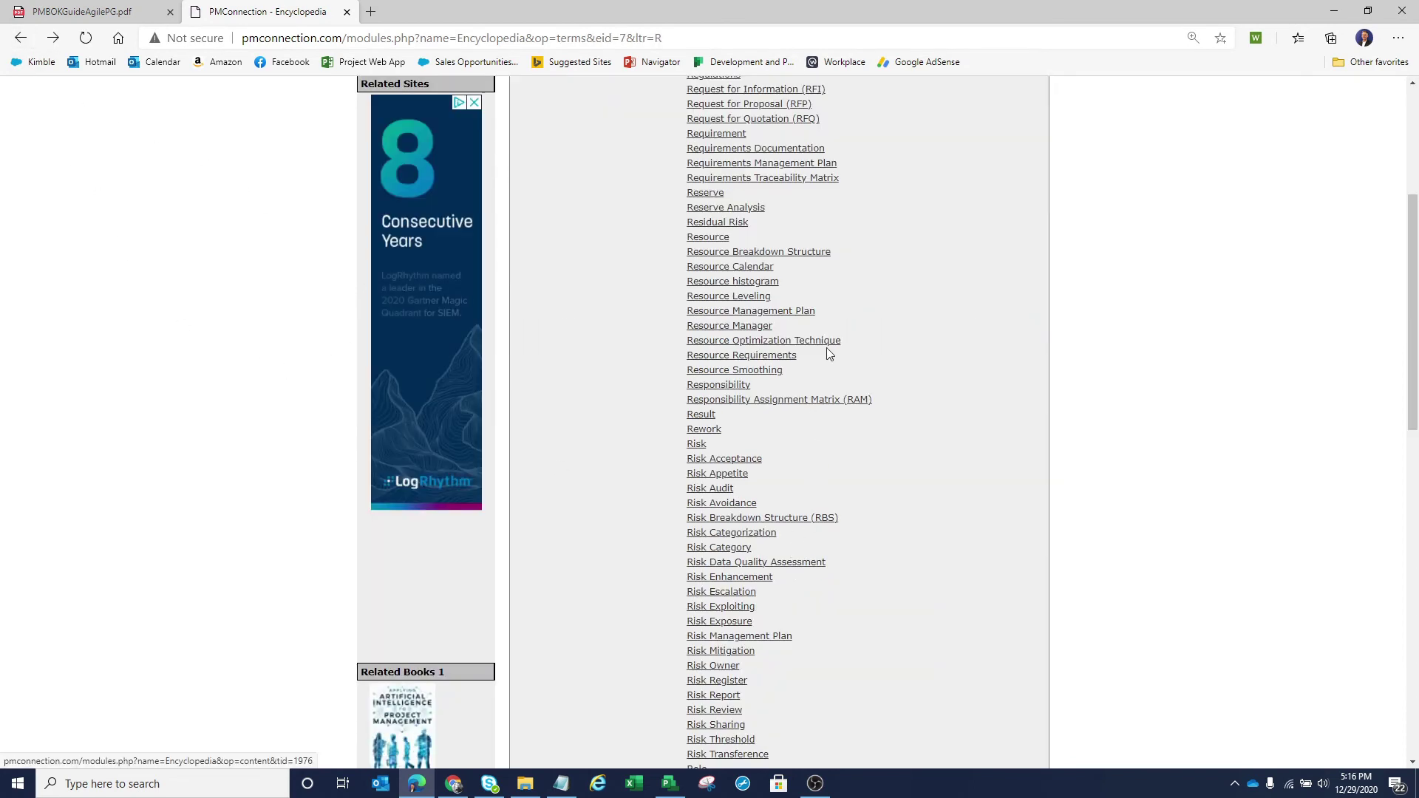
click(754, 372)
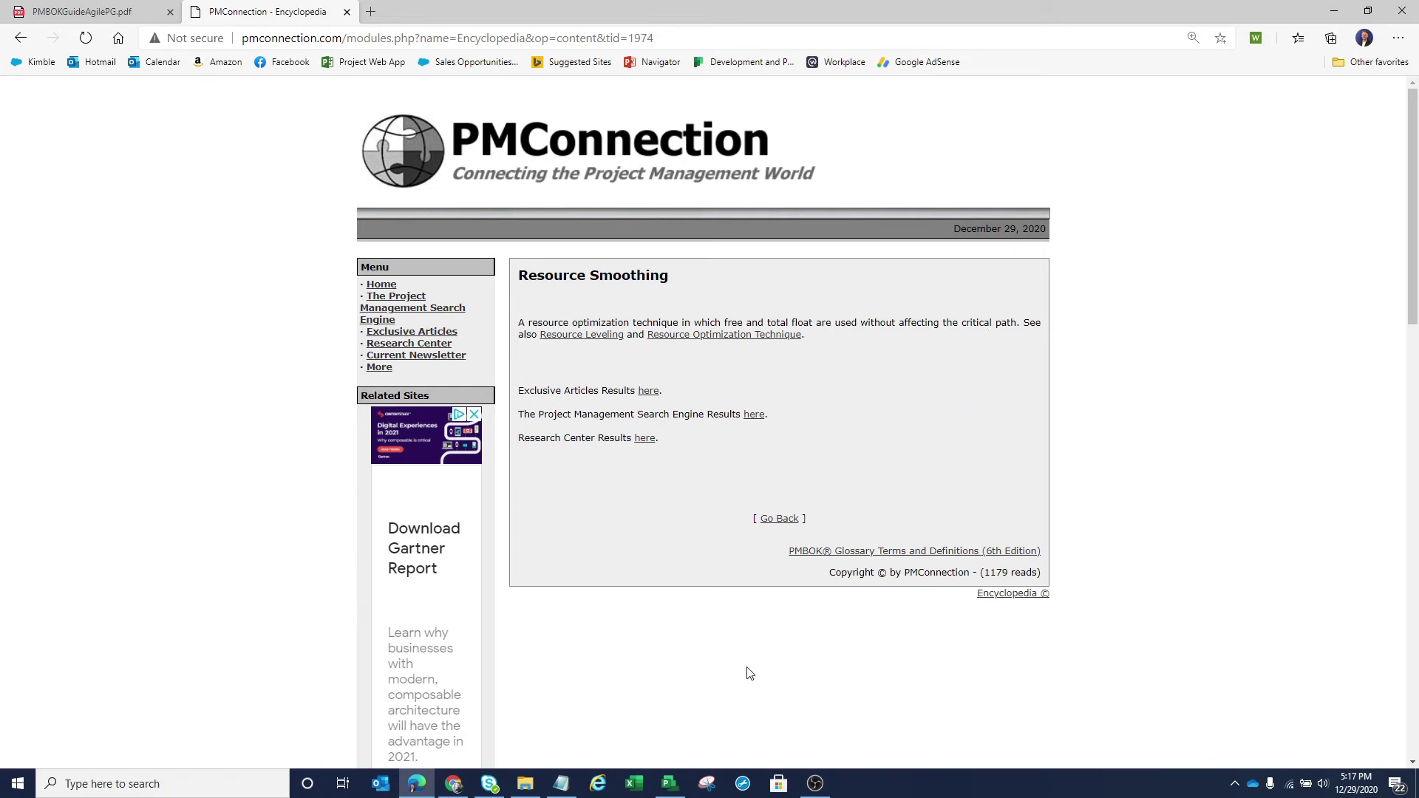
click(670, 785)
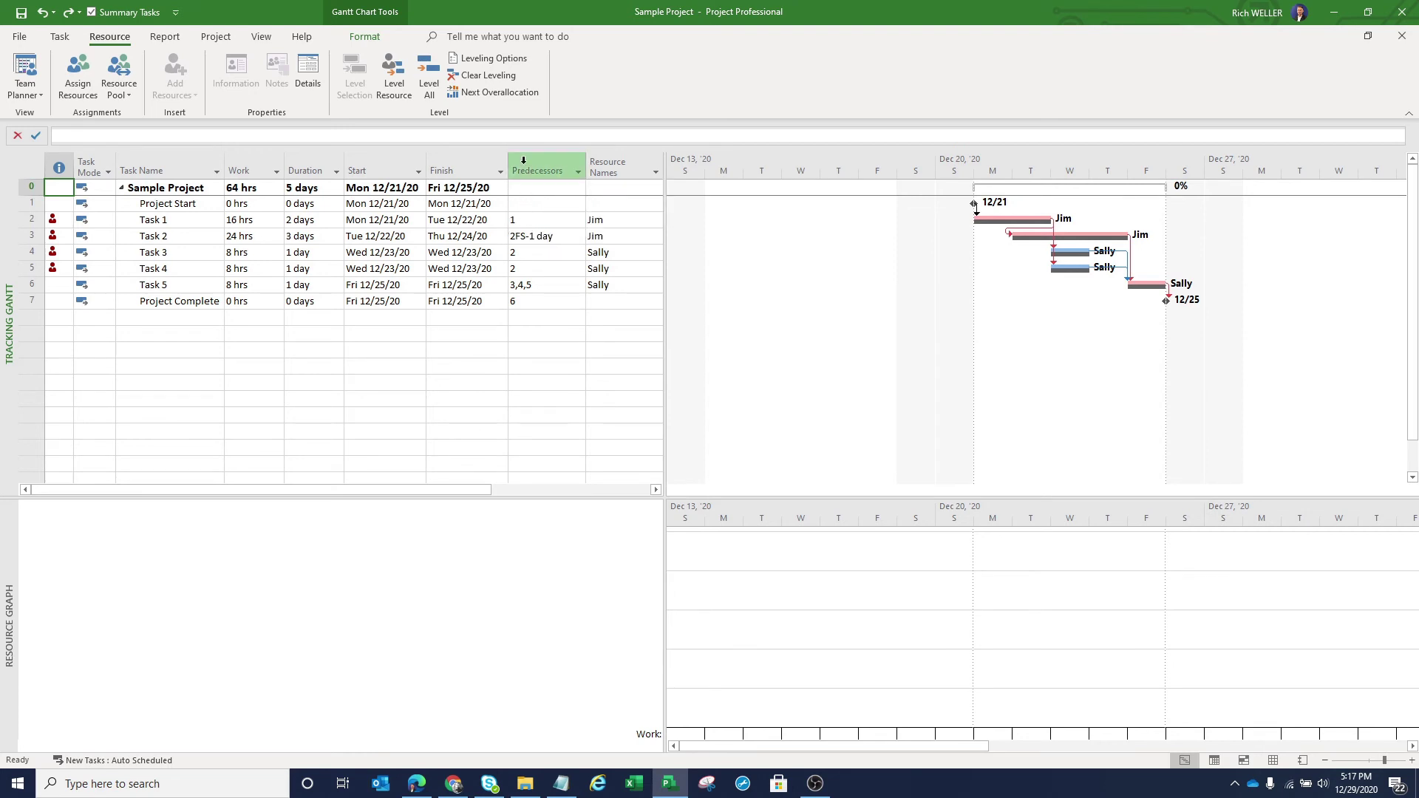
Step: Insert a Total Slack column before Predecessors and select Tasks 3 and 4, each with 1 day
right_click(523, 160)
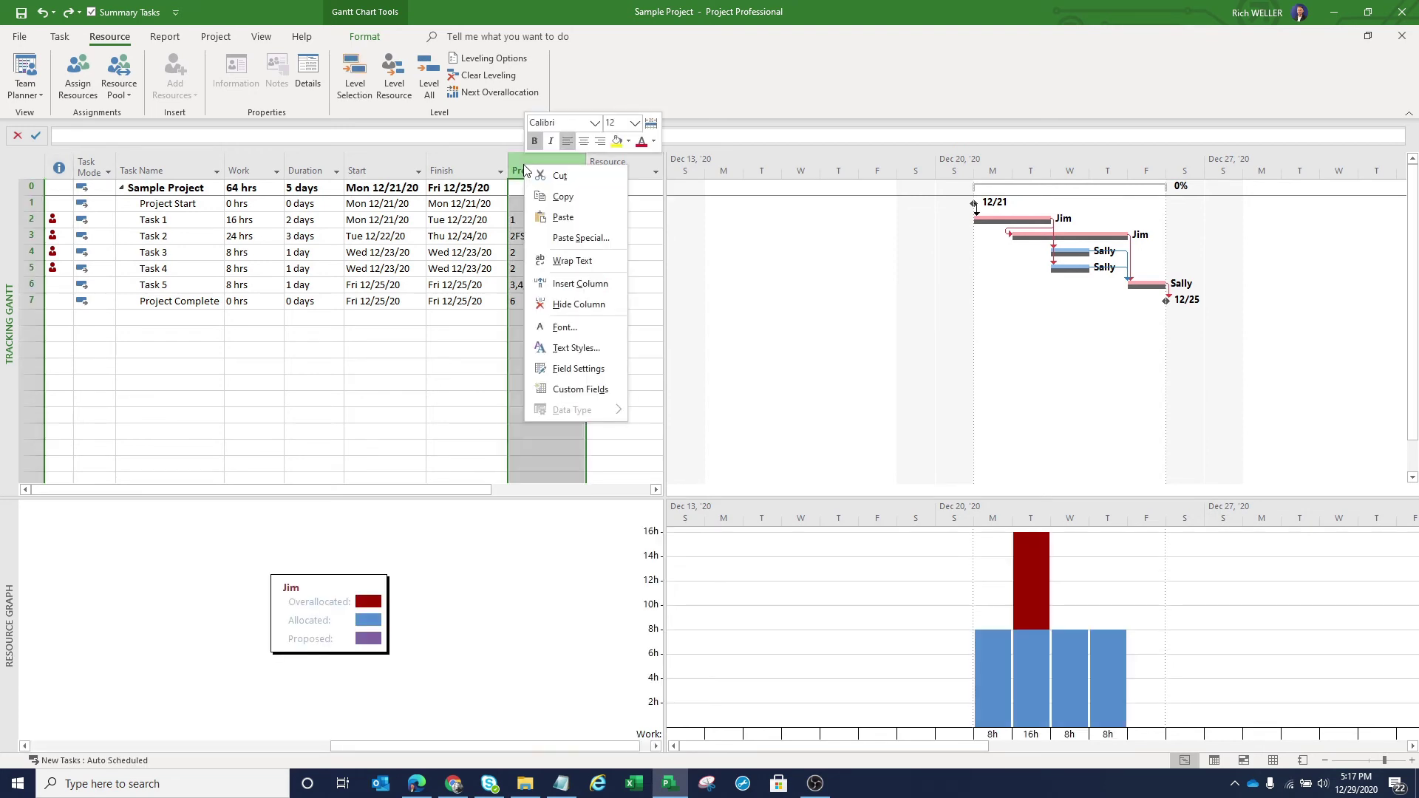
click(556, 285)
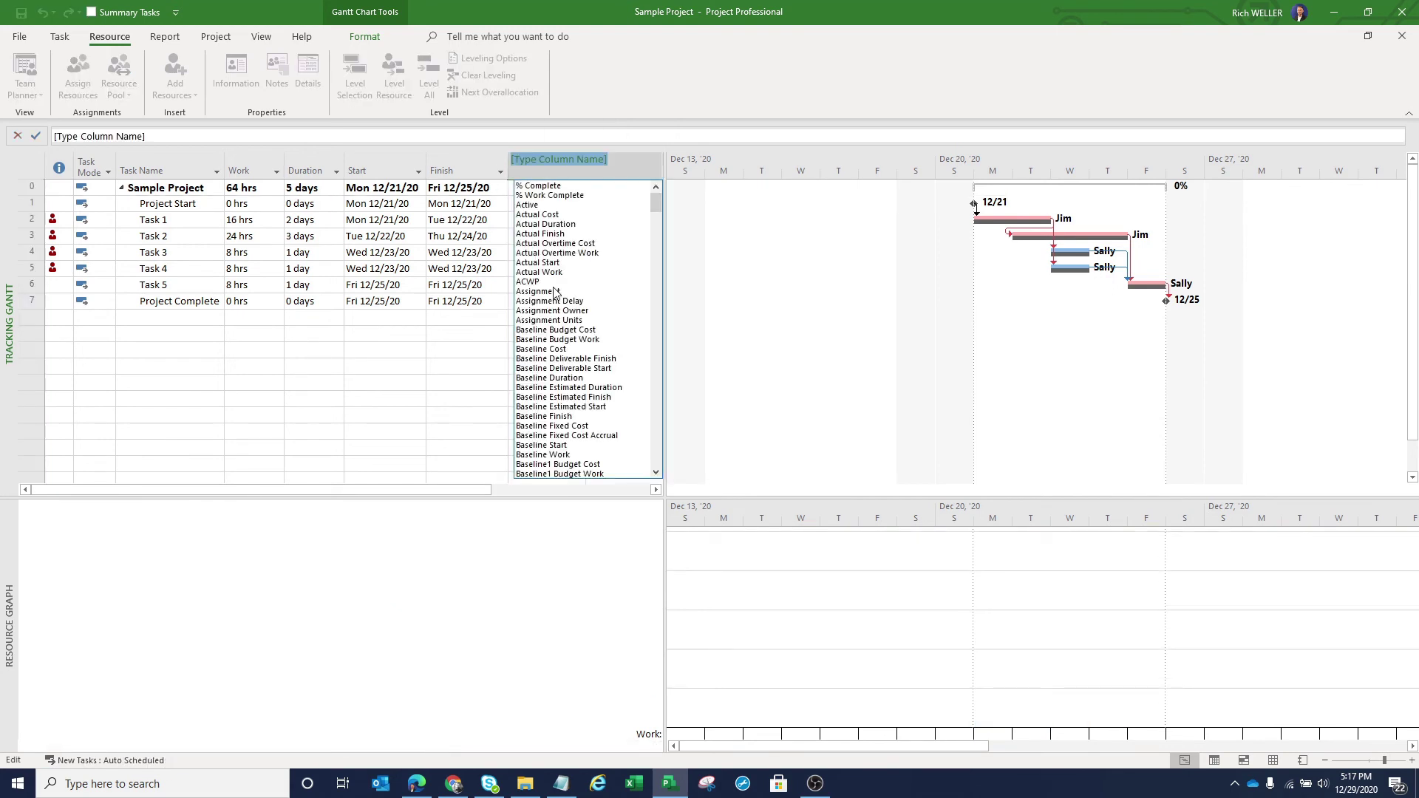
text(total Slack)
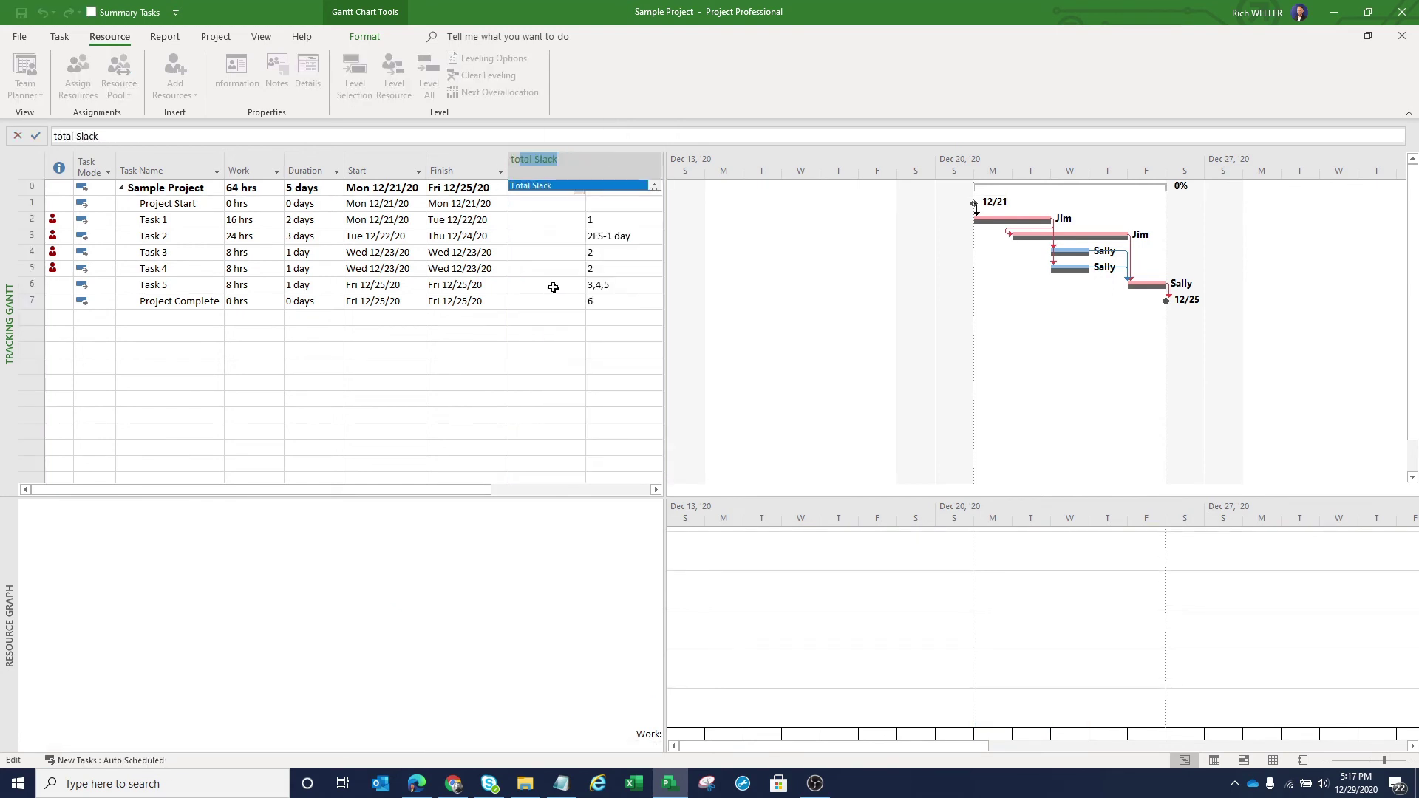
click(537, 189)
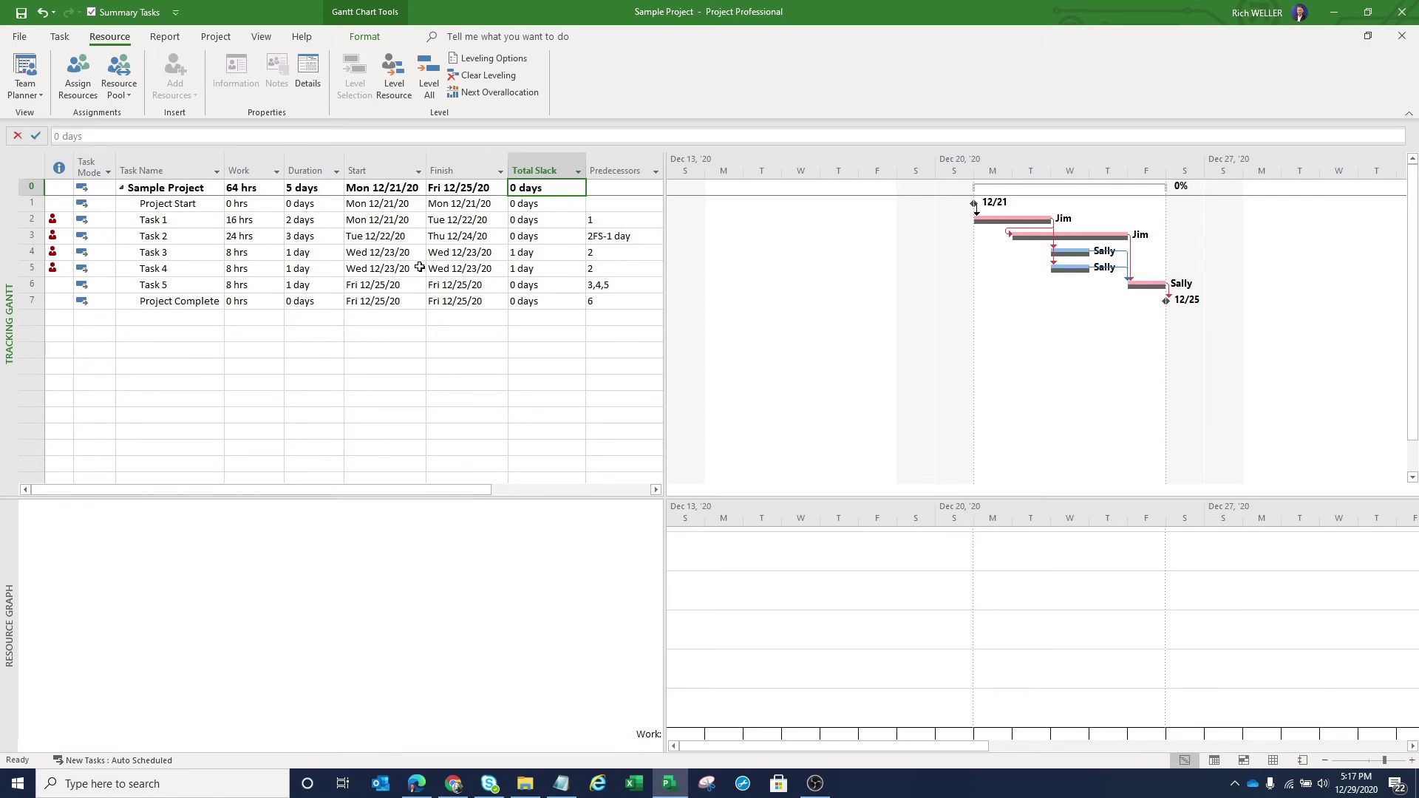
drag(32, 252, 32, 268)
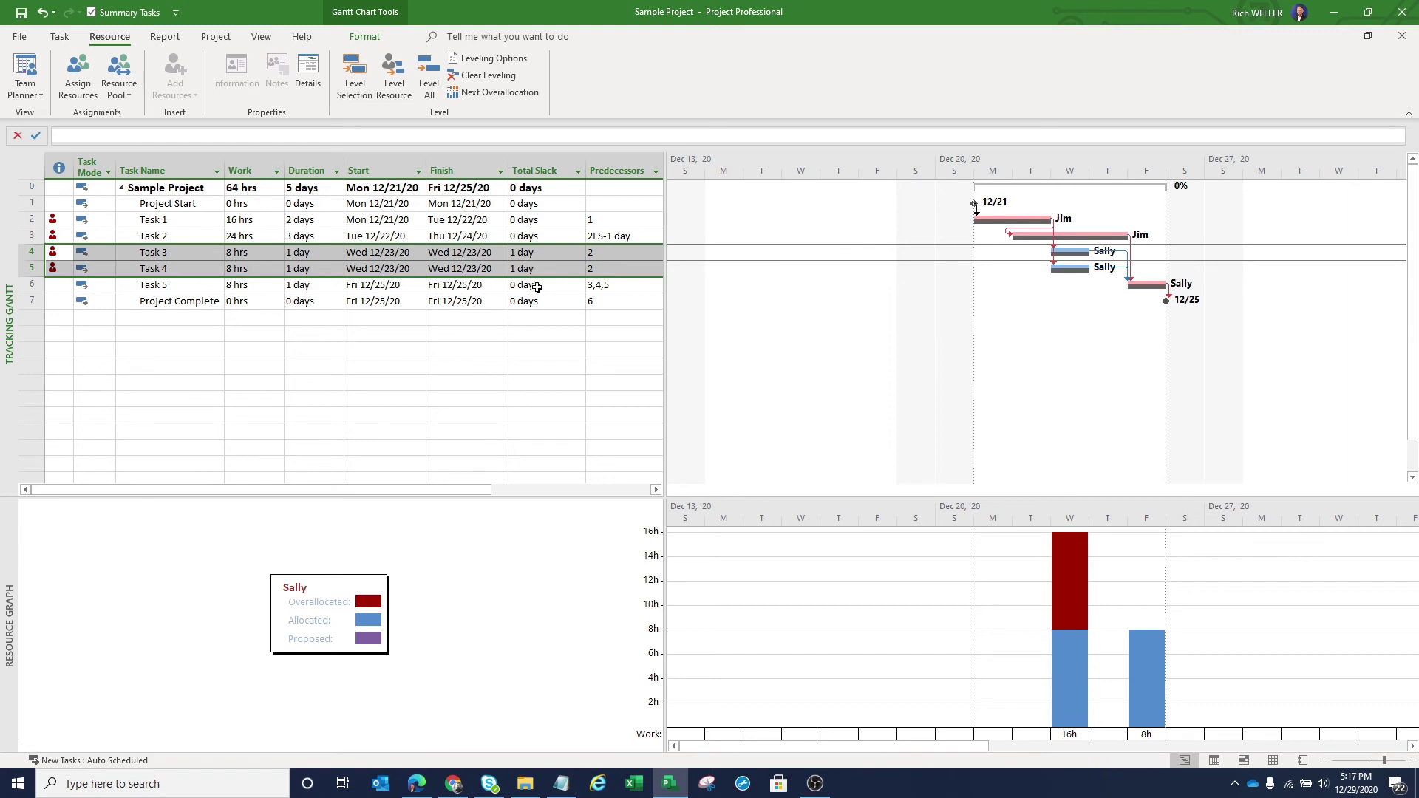
click(59, 317)
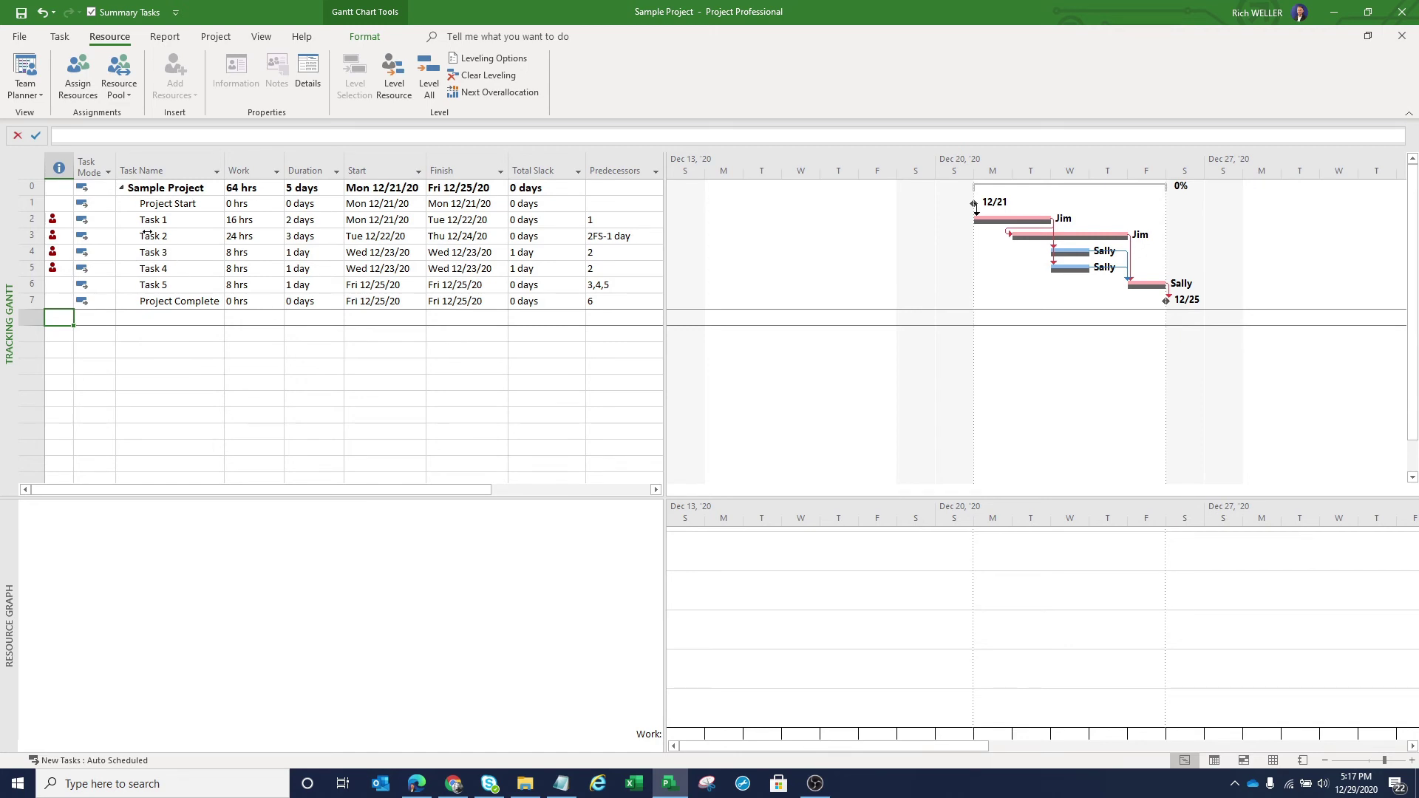
click(65, 188)
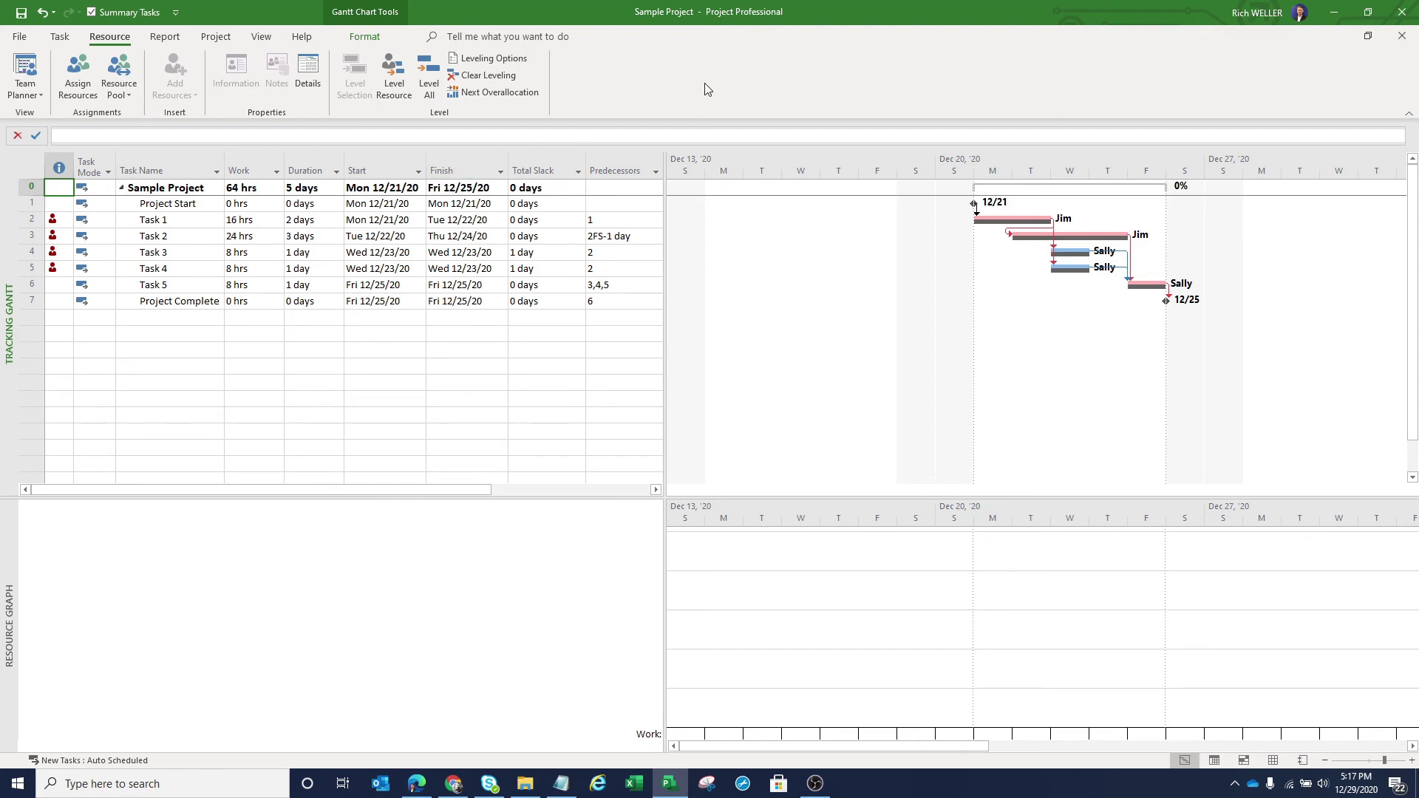
Step: Enable 'Level only within available slack', then check the Task 1 and Task 3 resources' workloads
click(520, 64)
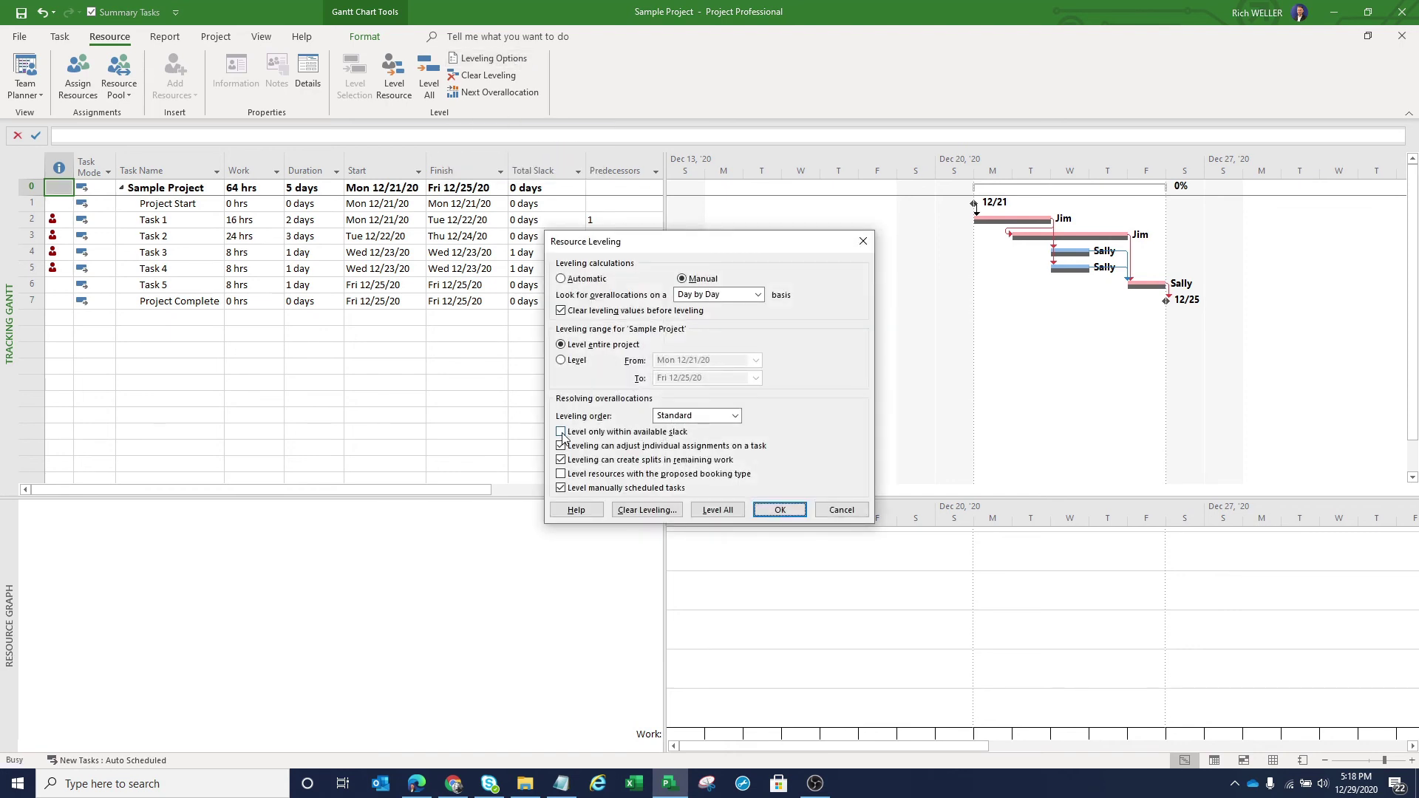
click(562, 433)
click(780, 510)
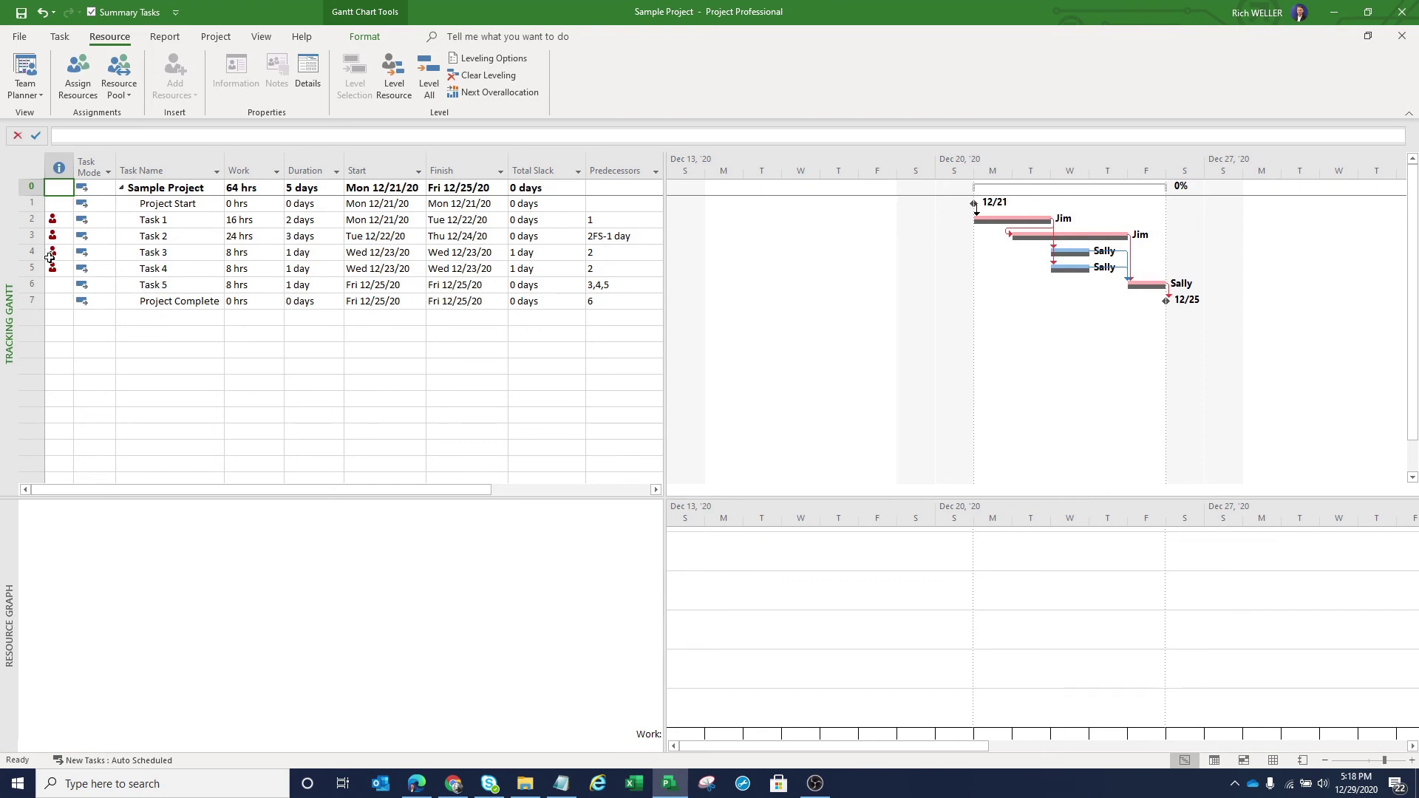
click(34, 221)
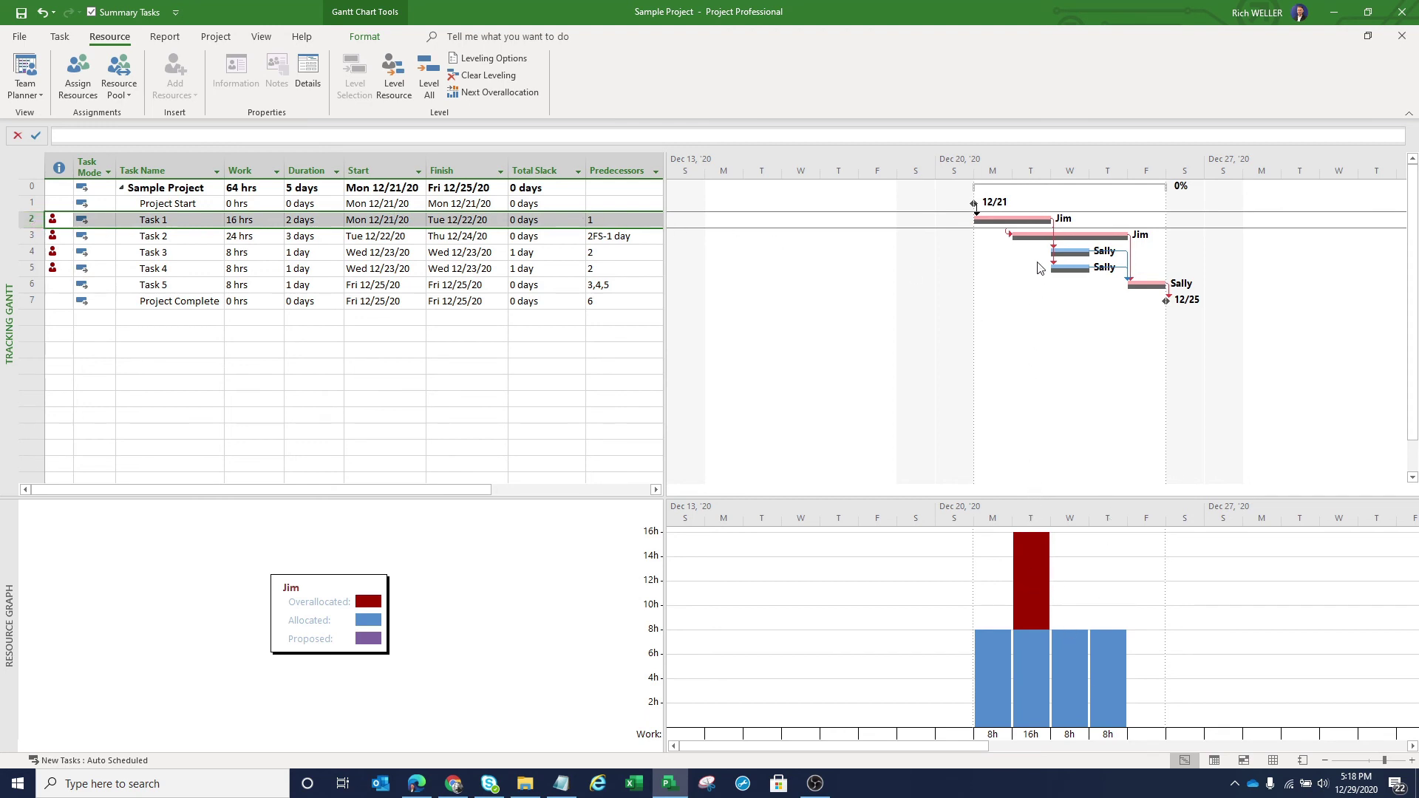
click(31, 252)
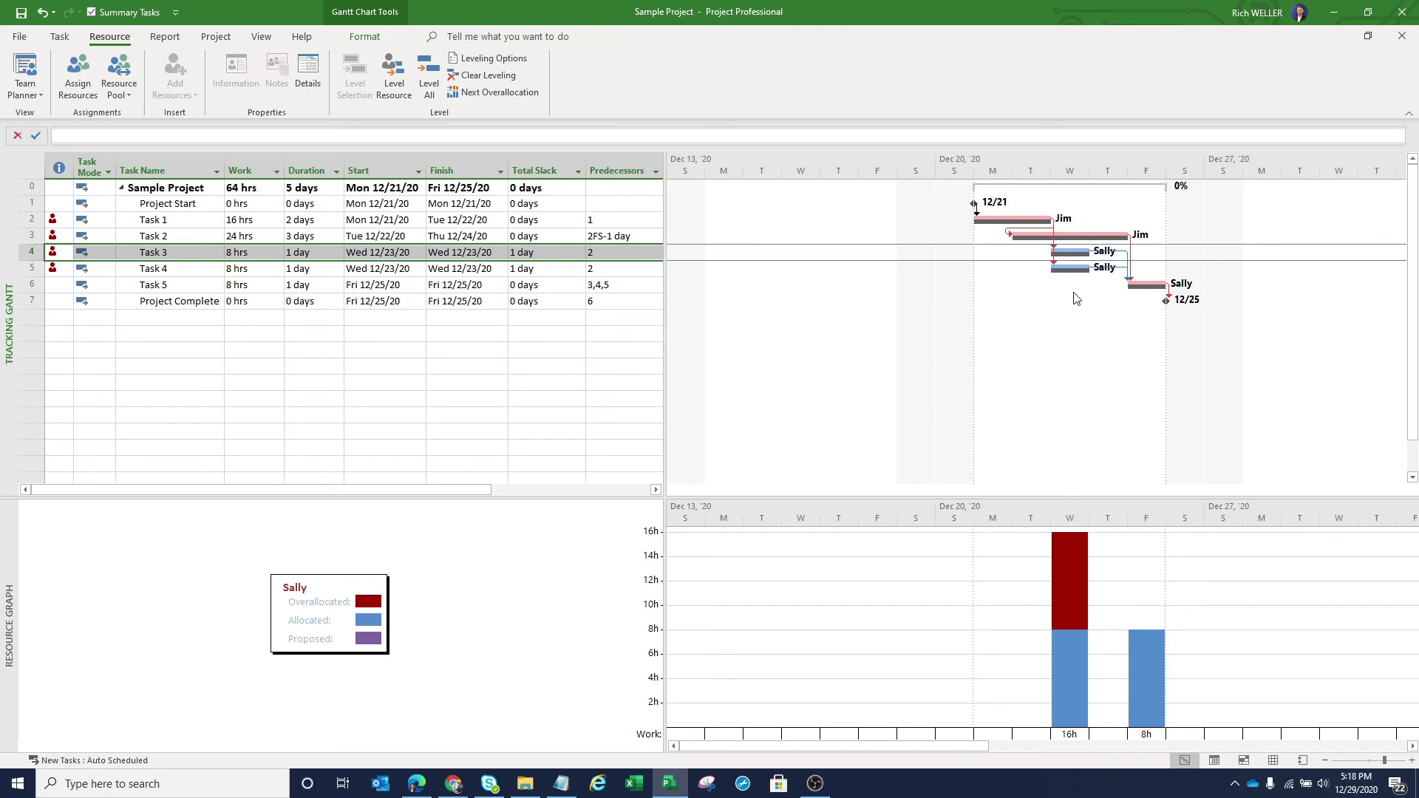
Step: Level all resources from the summary row, skipping unresolvable overallocations, so Task 4 moves to 12/24/20
click(133, 192)
click(429, 74)
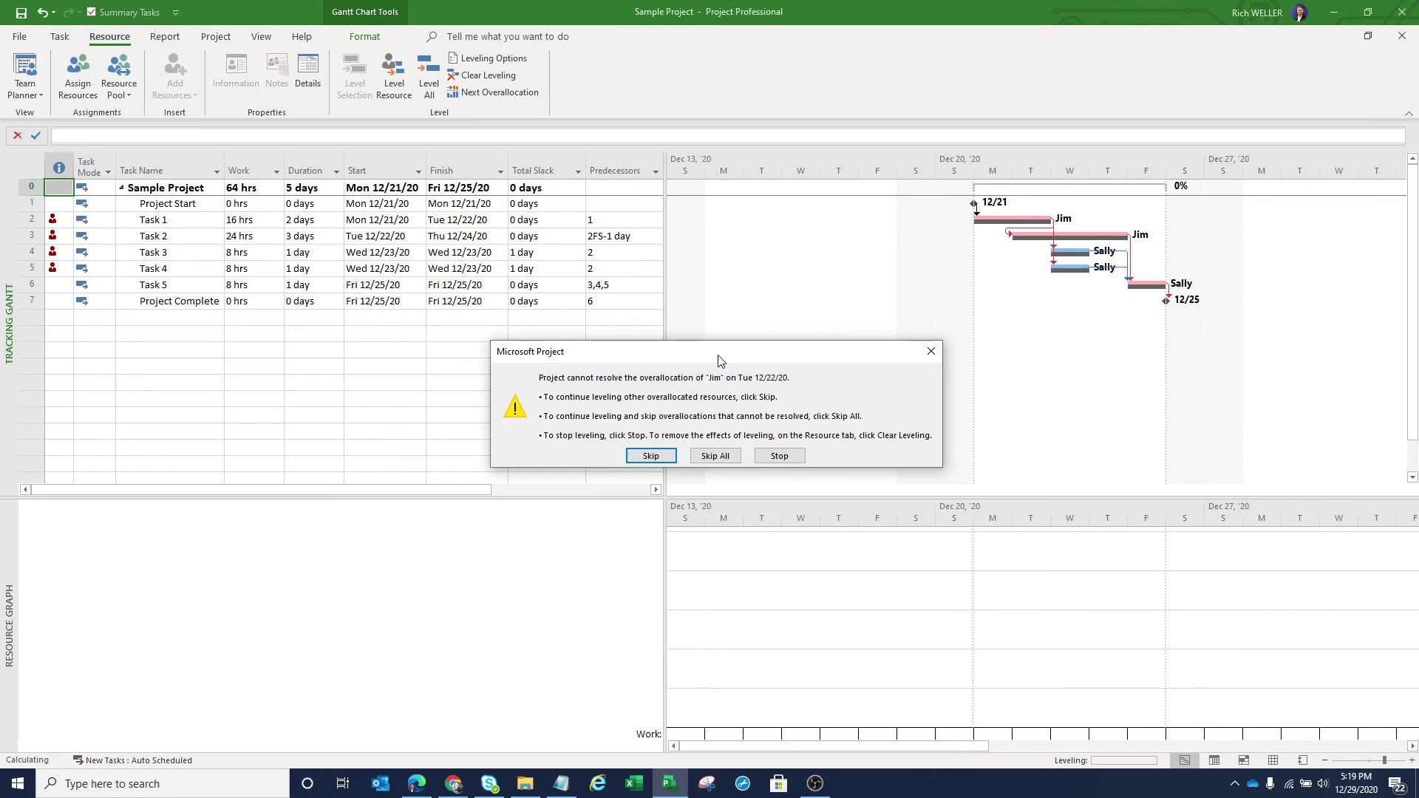
click(717, 456)
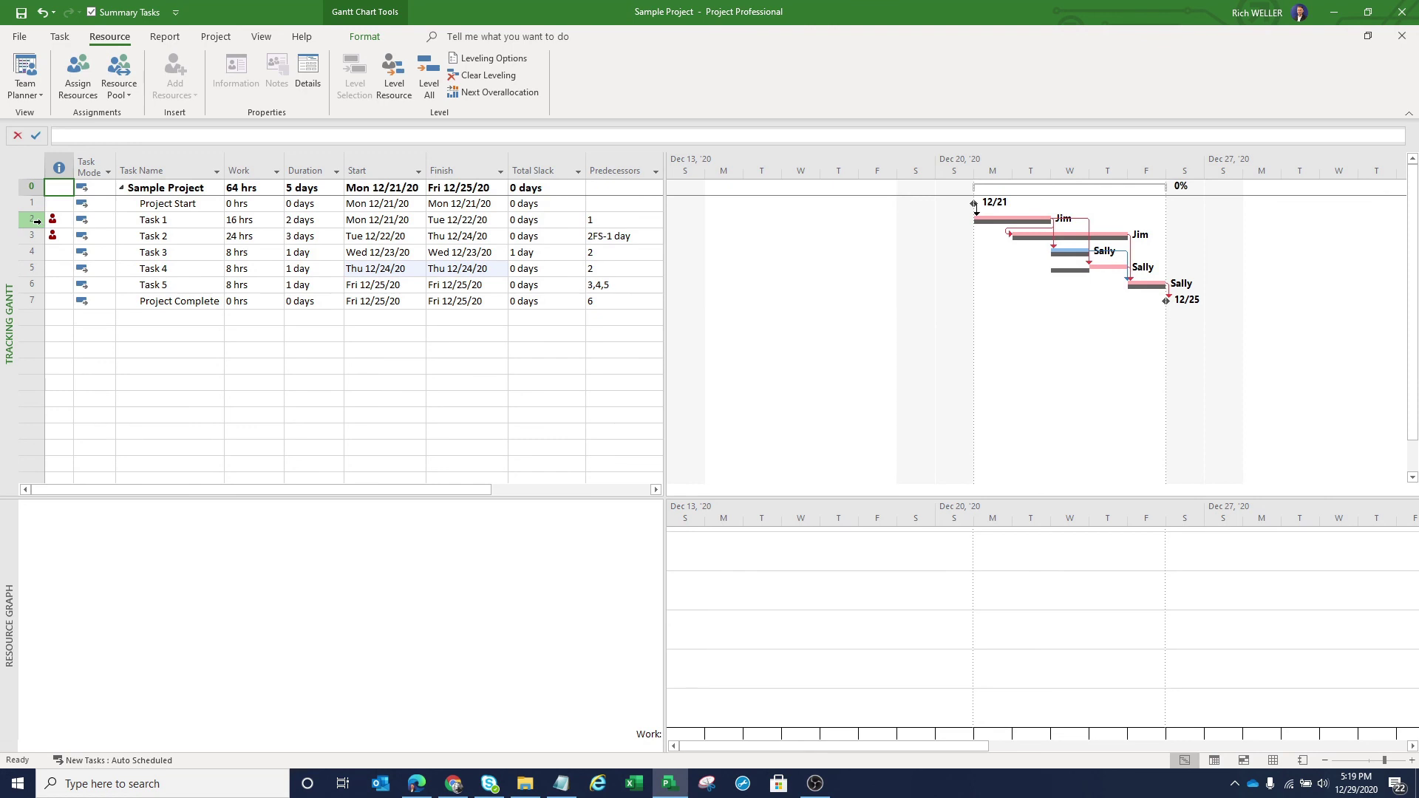
click(37, 220)
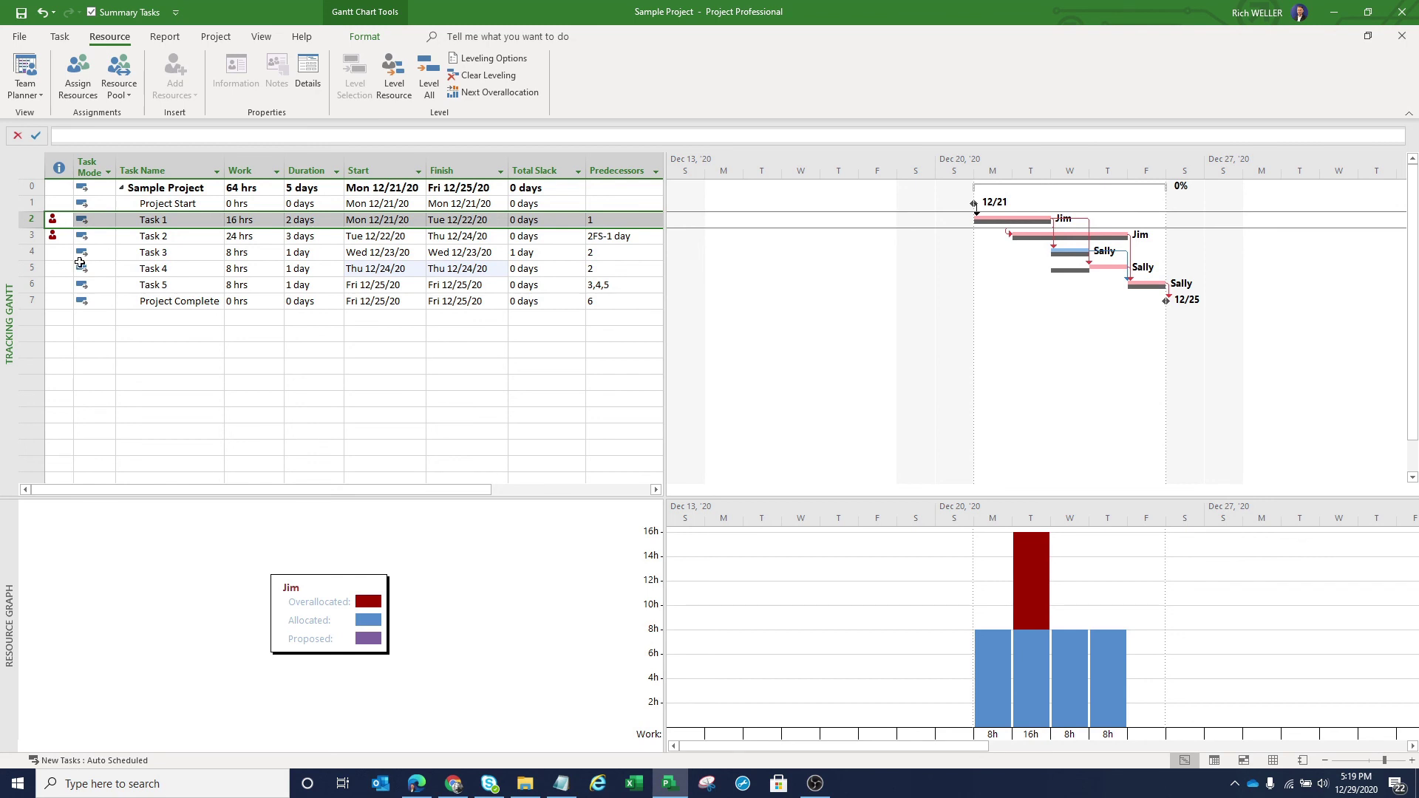
click(34, 252)
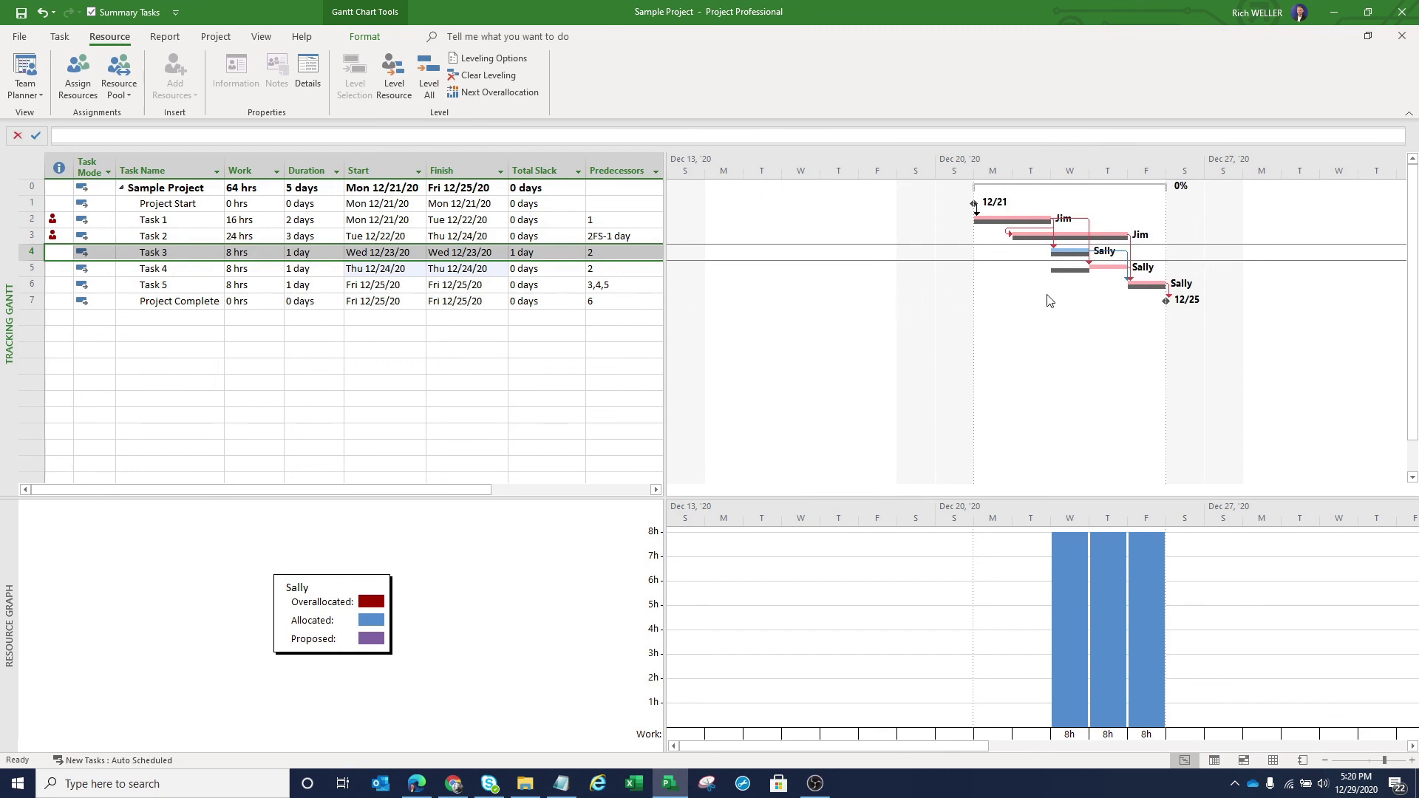
click(64, 191)
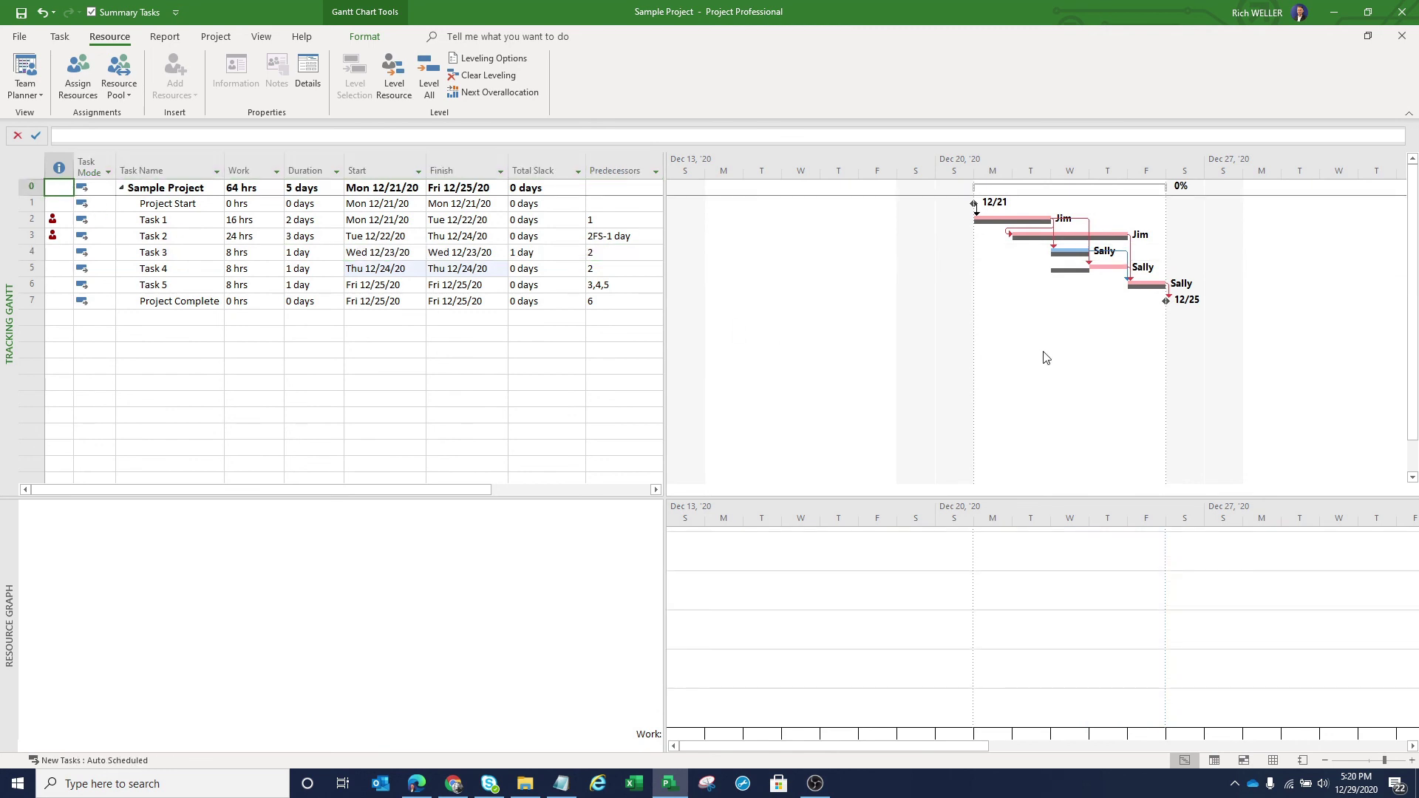